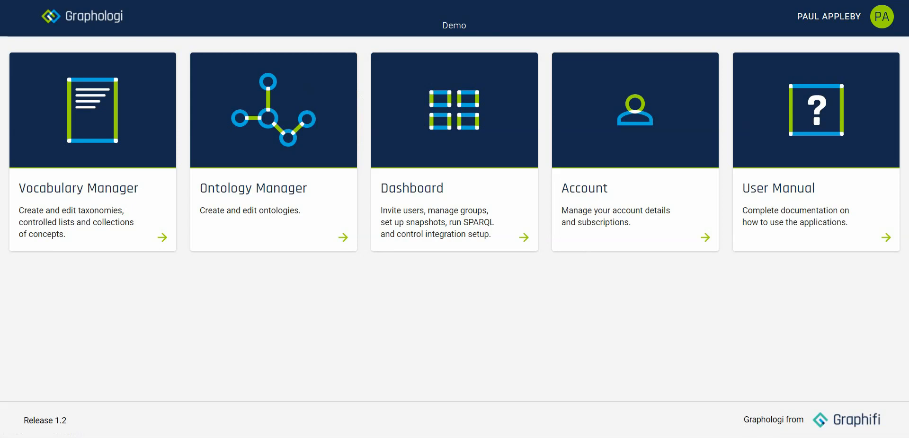
# Step: Open the Holiday Ontology in the Holiday model project and examine its Company subclasses, object properties, datatype properties and Maximum draft details
pyautogui.click(272, 111)
pyautogui.click(449, 205)
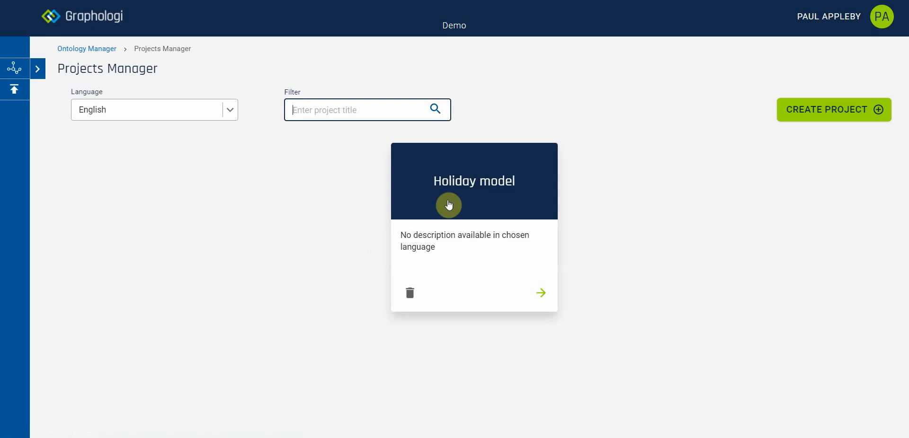
pyautogui.click(153, 166)
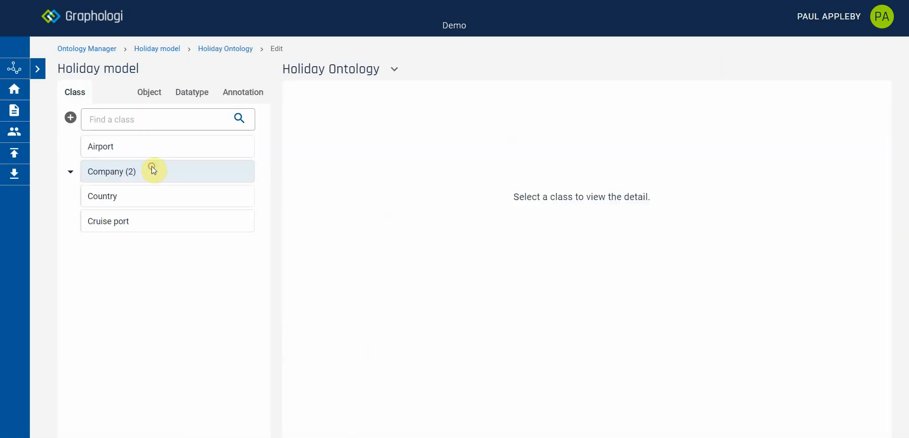
pyautogui.click(70, 172)
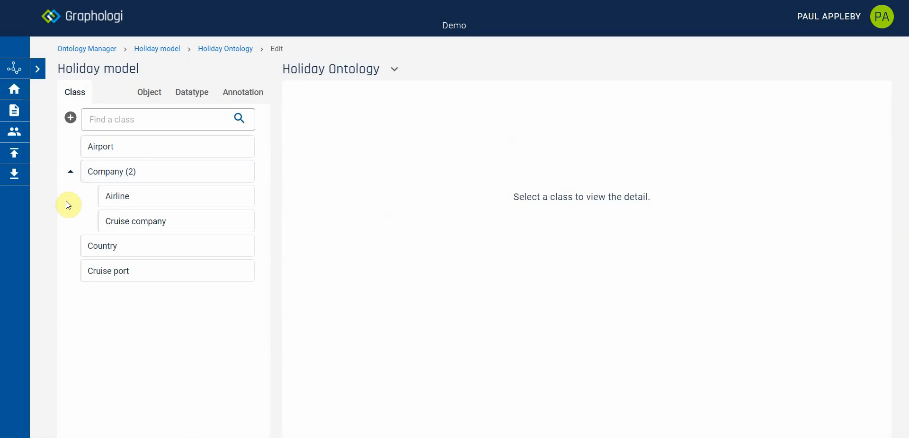
pyautogui.click(151, 95)
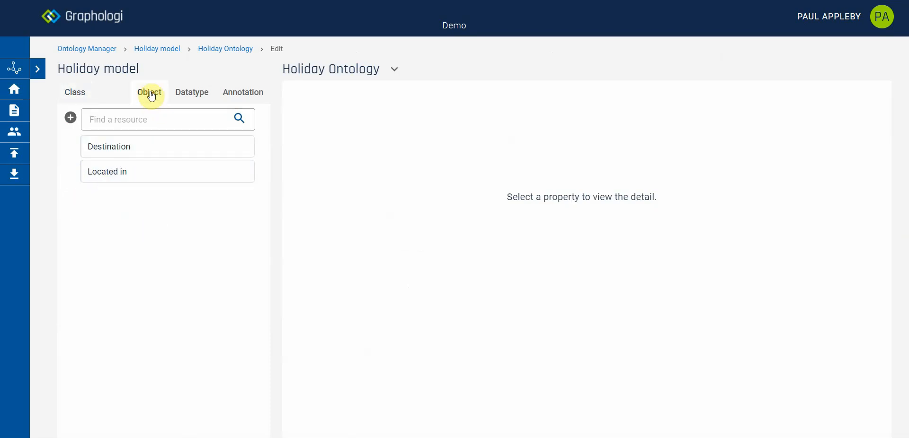
pyautogui.click(197, 97)
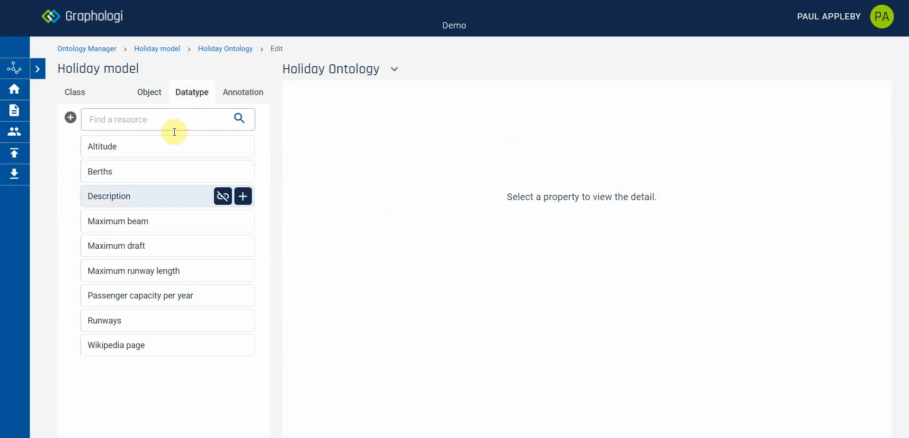
pyautogui.click(138, 246)
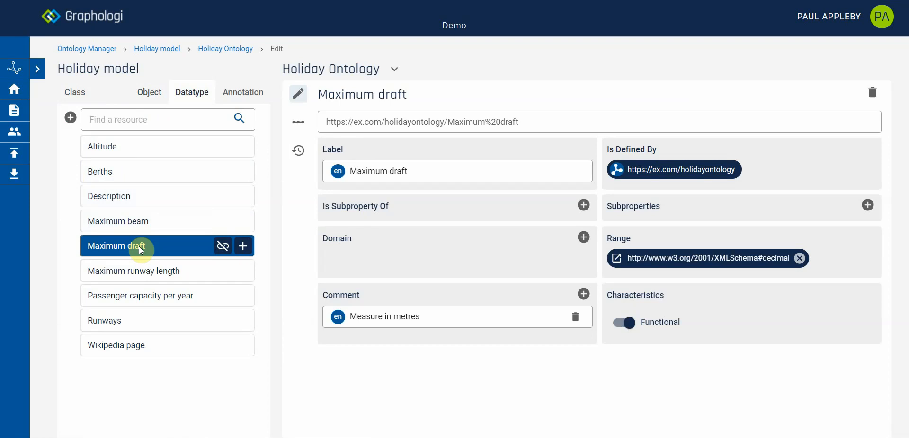
# Step: Switch to the Vocabulary Manager and open the Holidays project
pyautogui.click(102, 22)
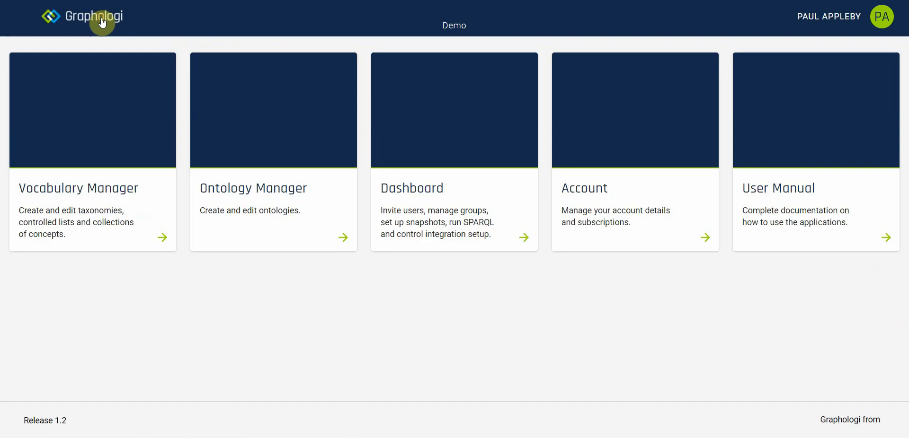
pyautogui.click(101, 122)
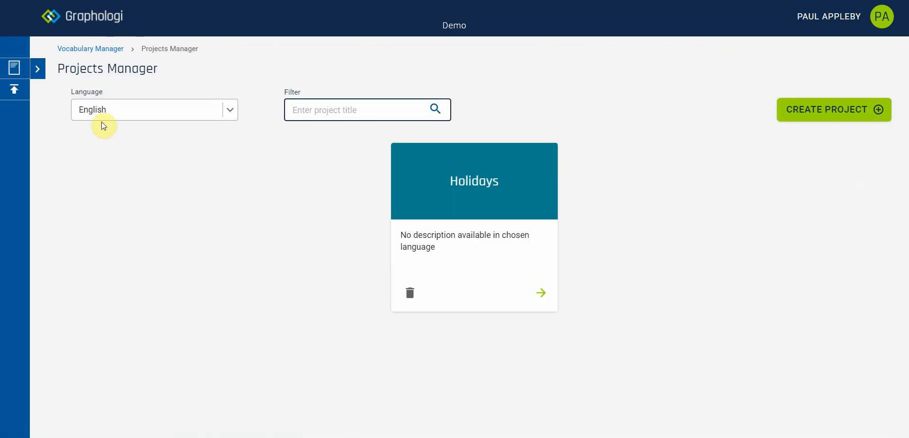
pyautogui.click(438, 190)
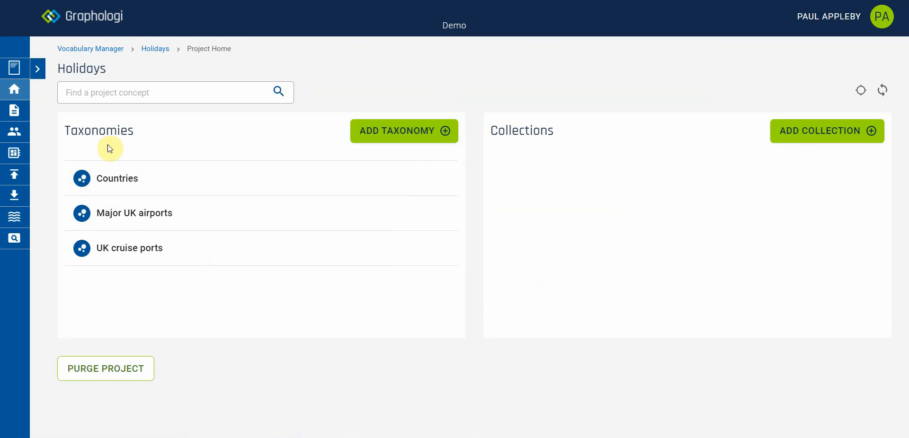
# Step: Associate the Holiday model ontology project with the Holidays vocabulary project
pyautogui.click(14, 156)
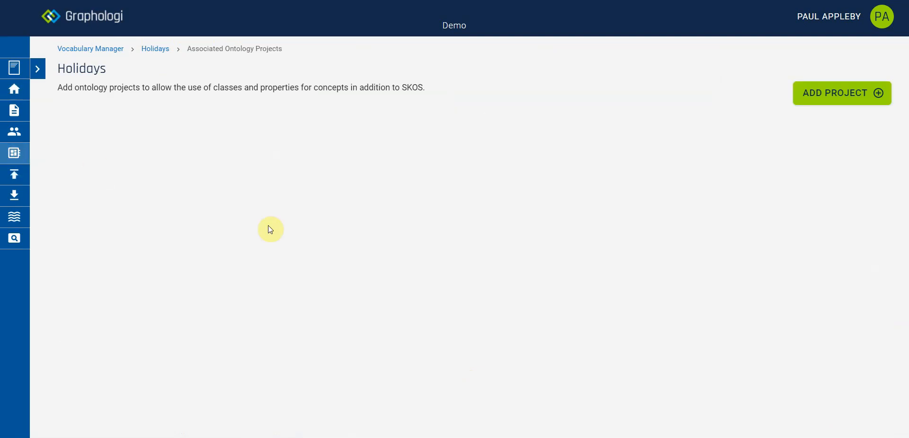
pyautogui.click(810, 95)
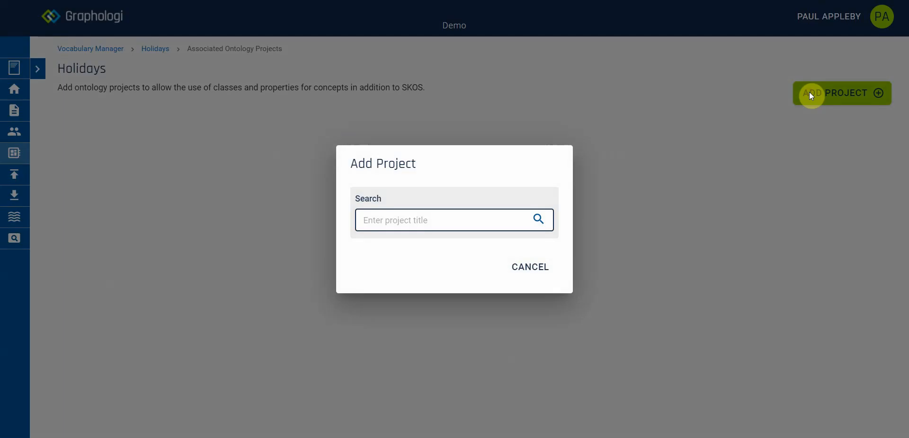
pyautogui.write('holi')
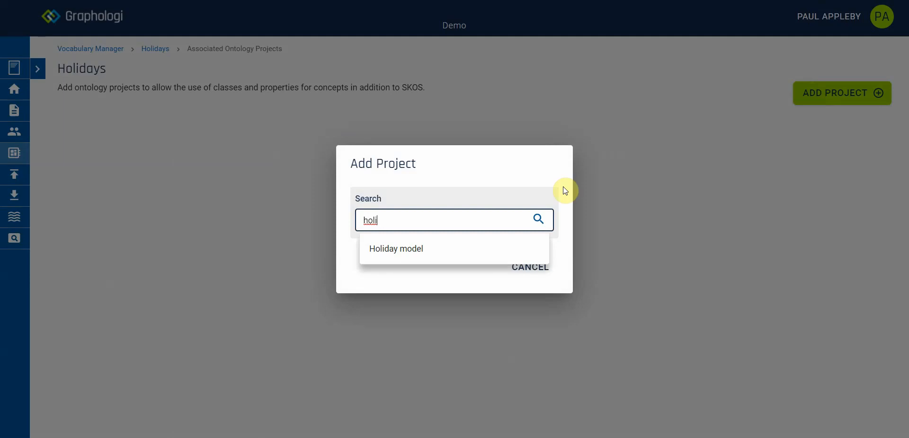
pyautogui.click(476, 248)
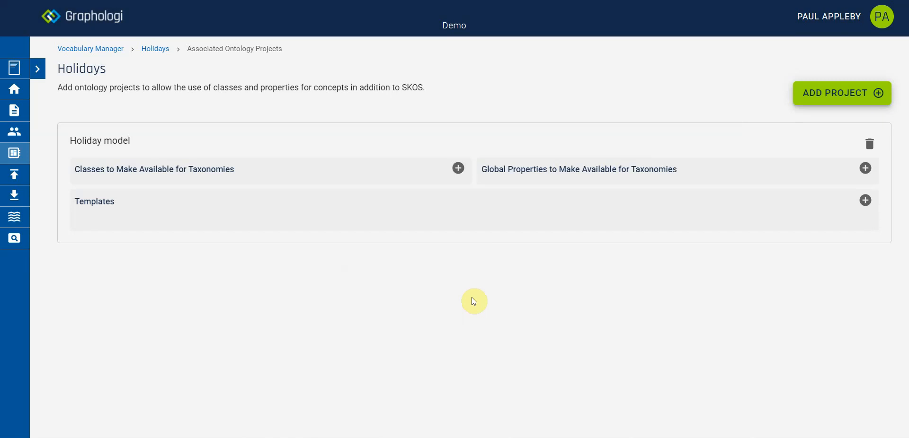
# Step: Make the Country, Airport and Cruise port classes of the Holiday model available for taxonomies
pyautogui.click(459, 171)
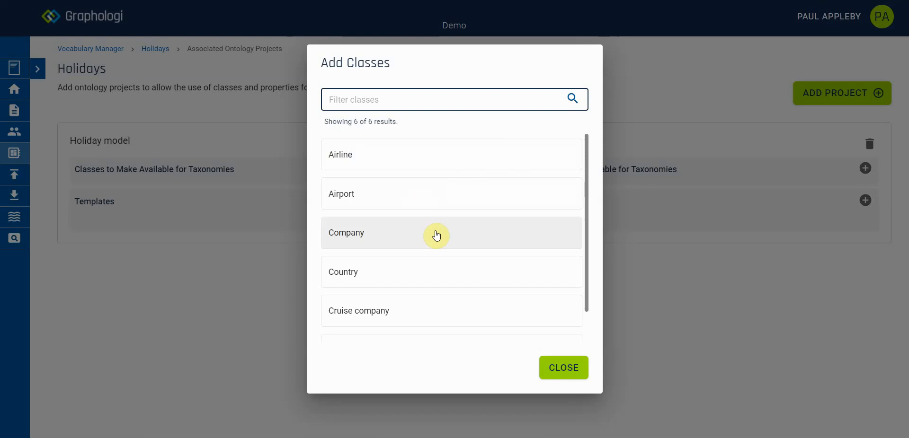
pyautogui.click(414, 276)
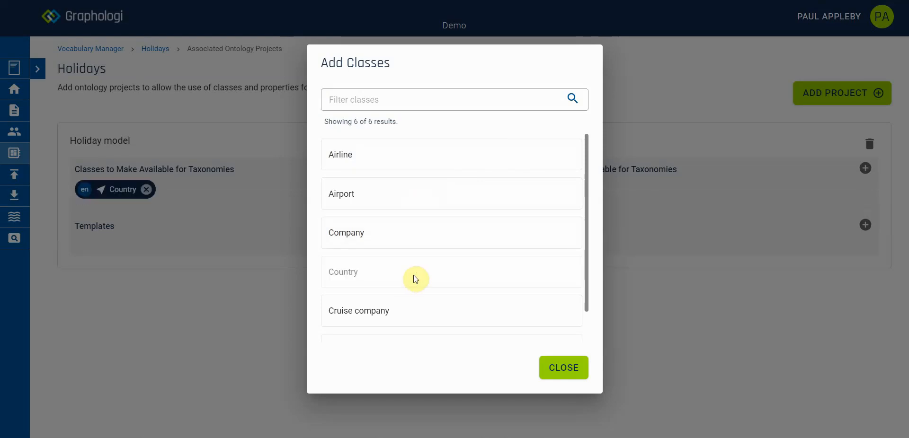
pyautogui.click(387, 198)
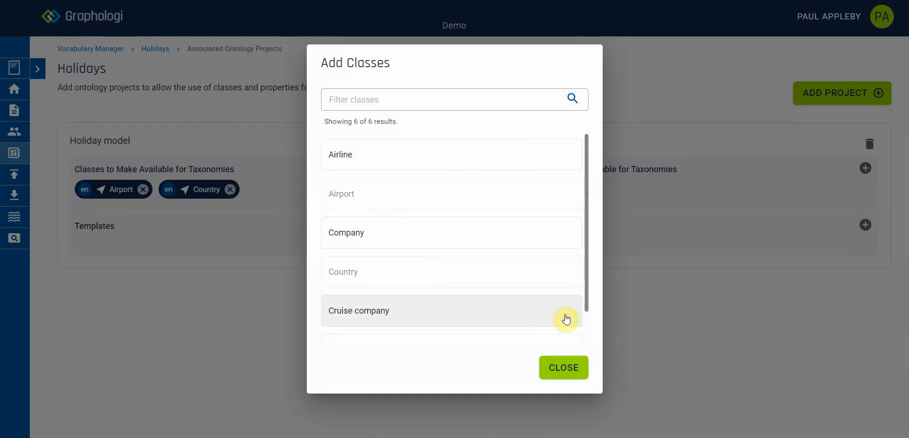
pyautogui.scroll(-1, 586, 323)
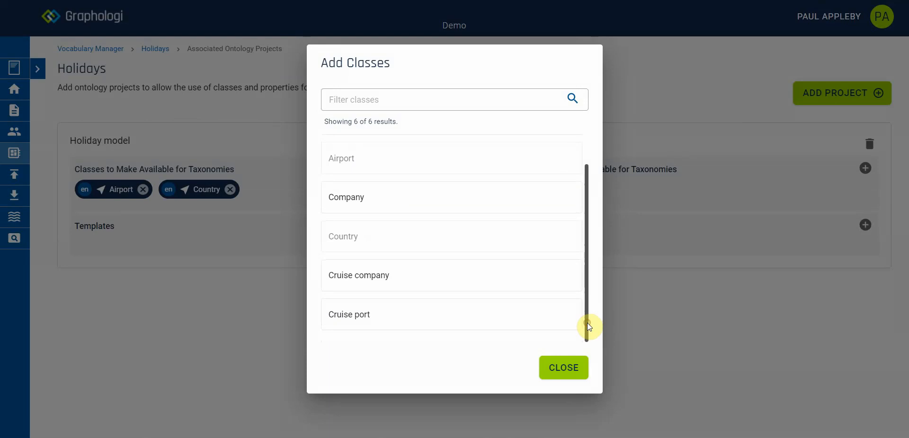
pyautogui.click(478, 326)
pyautogui.click(573, 373)
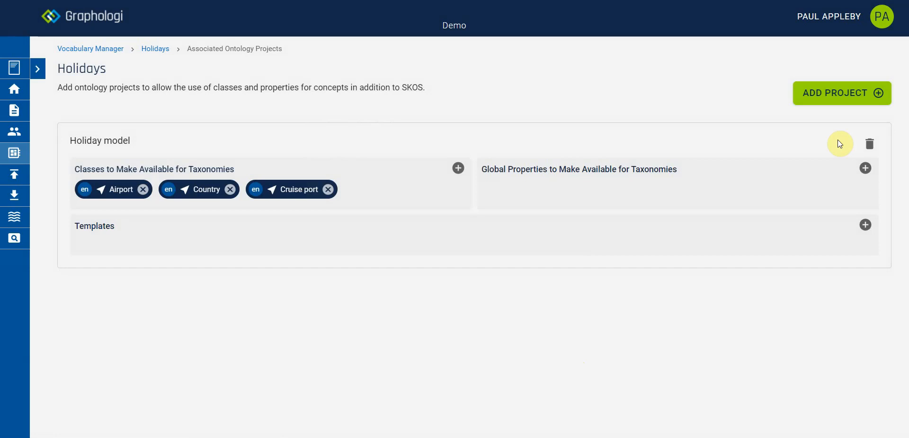
# Step: Make the Description and Wikipedia page properties available as global properties for taxonomies
pyautogui.click(865, 168)
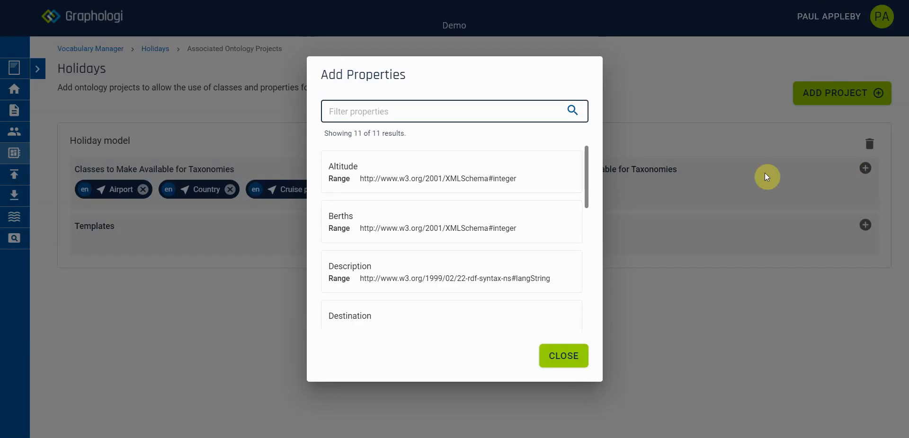
pyautogui.click(475, 267)
pyautogui.moveTo(586, 195); pyautogui.dragTo(588, 331)
pyautogui.click(427, 301)
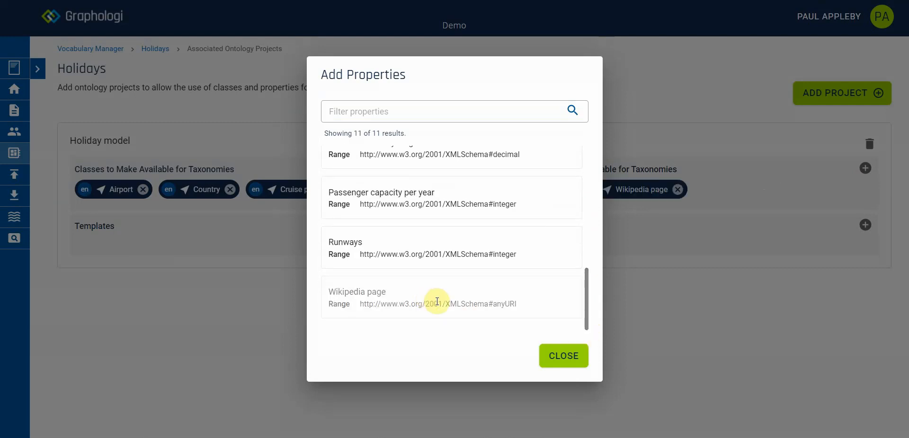
pyautogui.click(559, 356)
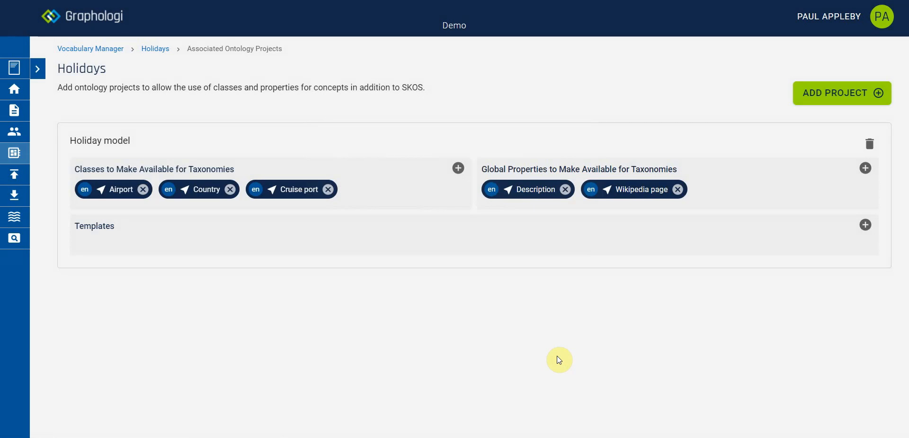
# Step: Add a template titled Airport to the associated Holiday model
pyautogui.click(865, 225)
pyautogui.write('Airport')
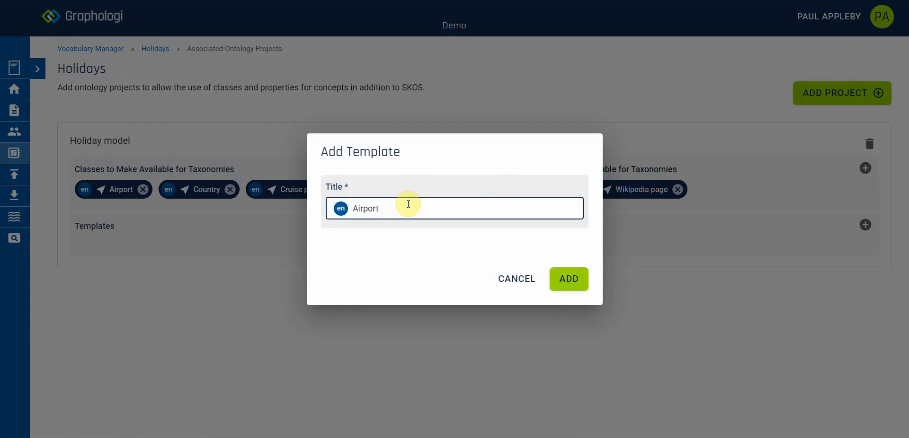
pyautogui.click(569, 279)
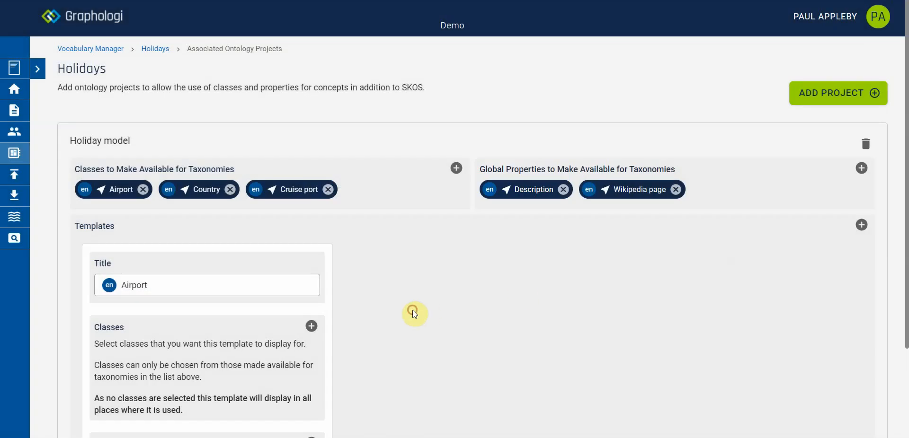
# Step: Add the Altitude, Located in, Passenger capacity per year, Runways and Maximum runway length properties to the Airport template
pyautogui.scroll(-3, 412, 312)
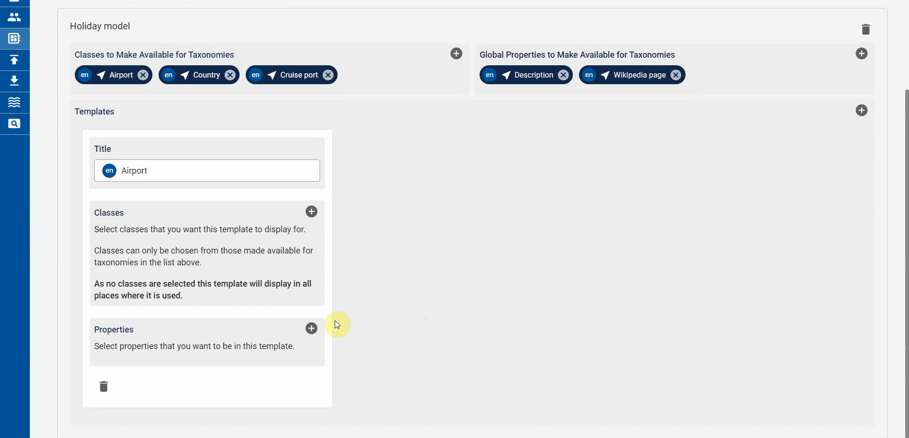
pyautogui.click(311, 329)
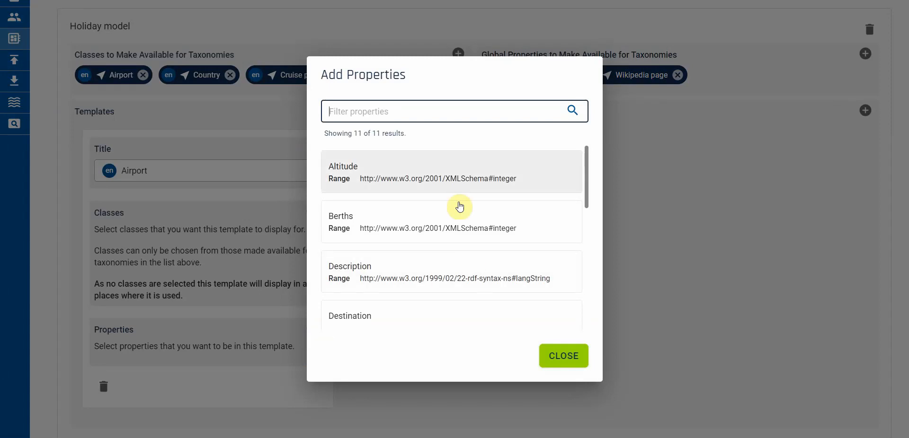
pyautogui.click(432, 175)
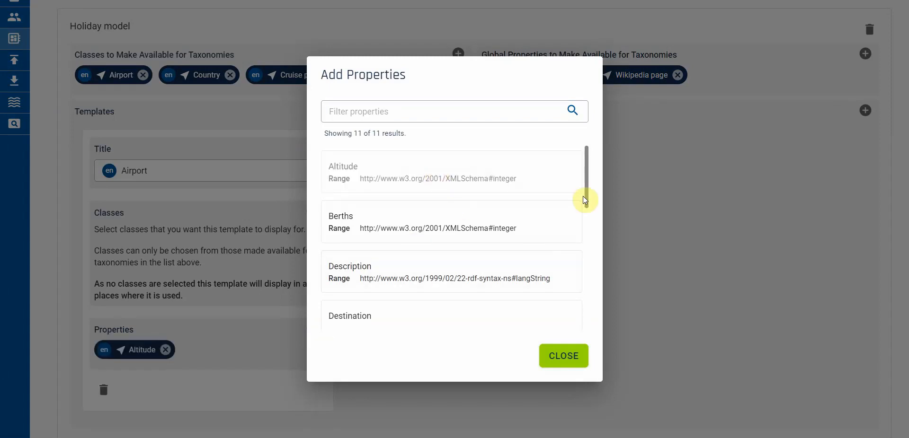
pyautogui.moveTo(586, 187); pyautogui.dragTo(586, 239)
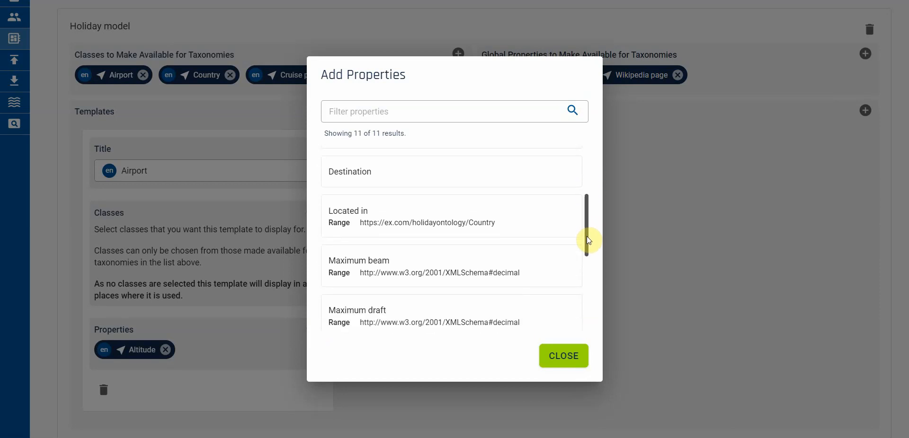
pyautogui.click(411, 224)
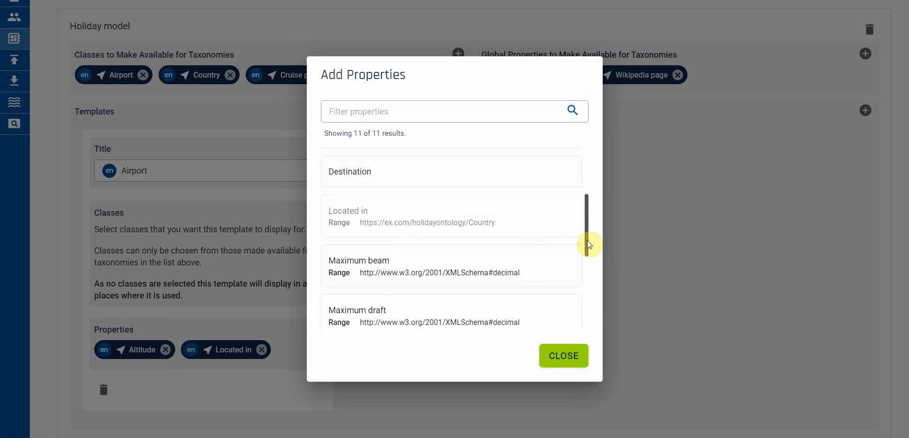
pyautogui.moveTo(586, 241); pyautogui.dragTo(588, 313)
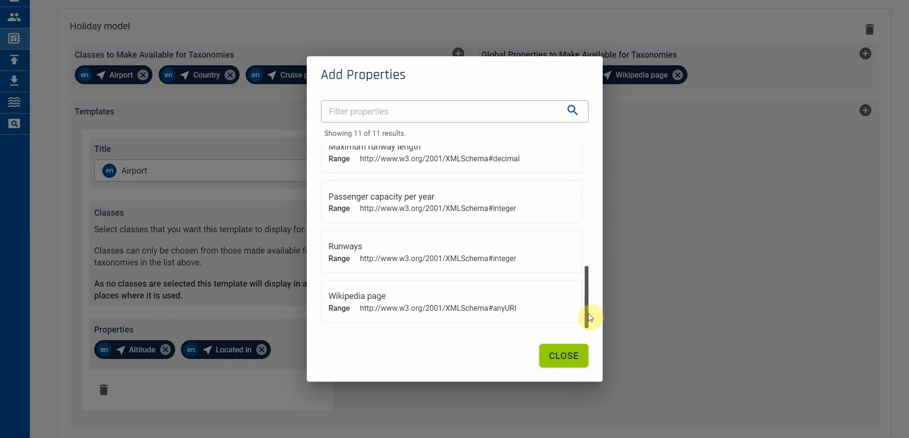
pyautogui.click(392, 204)
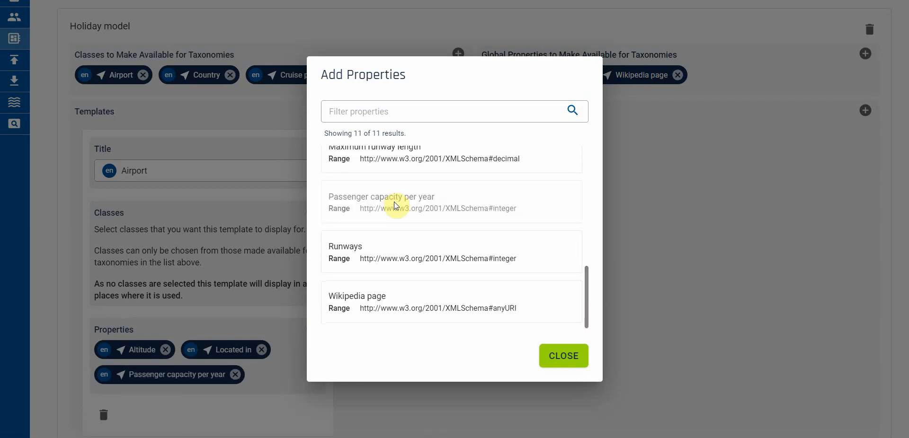
pyautogui.click(378, 268)
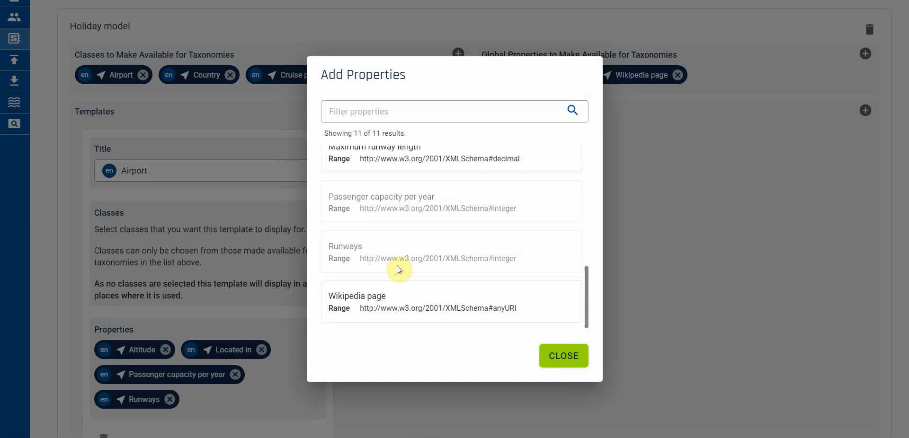
pyautogui.moveTo(587, 319); pyautogui.dragTo(593, 271)
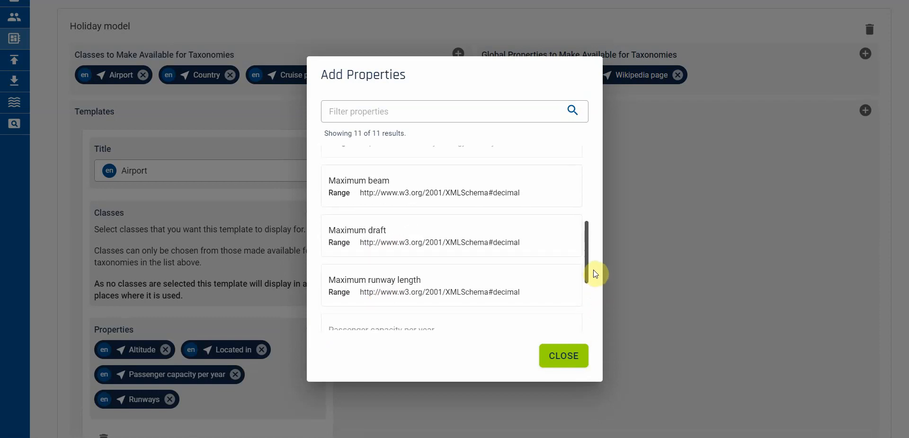
pyautogui.click(398, 291)
pyautogui.click(553, 363)
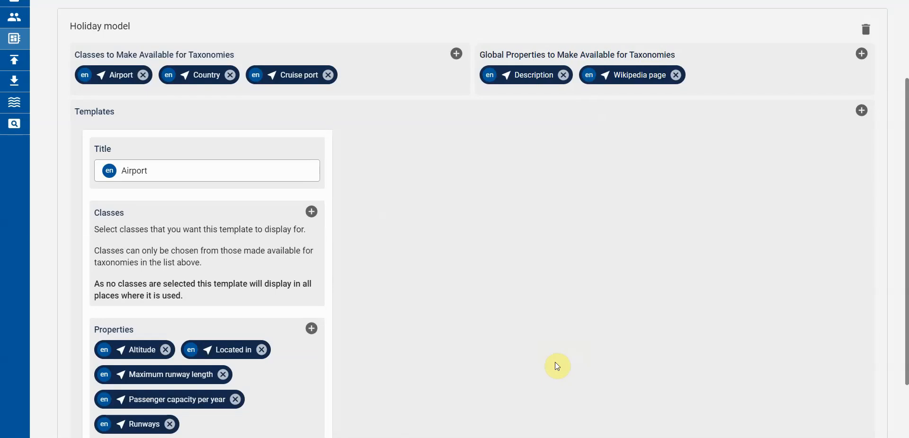
# Step: Add a second template titled Cruise port to the associated Holiday model
pyautogui.click(861, 110)
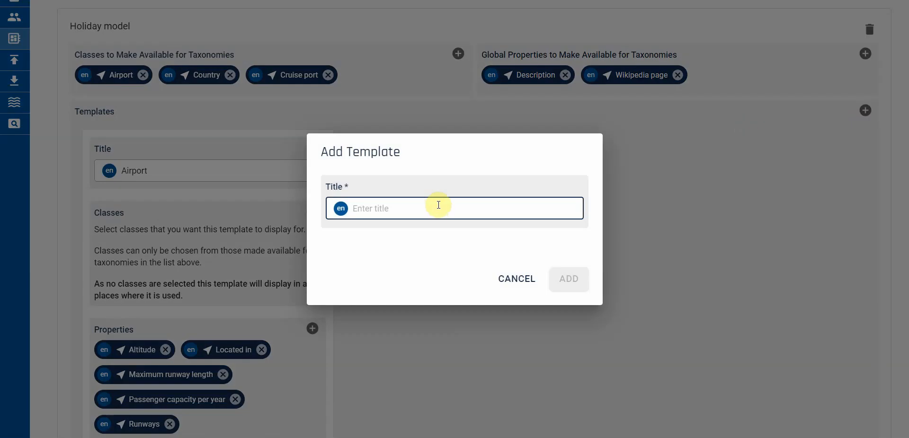
pyautogui.write('Cruise port')
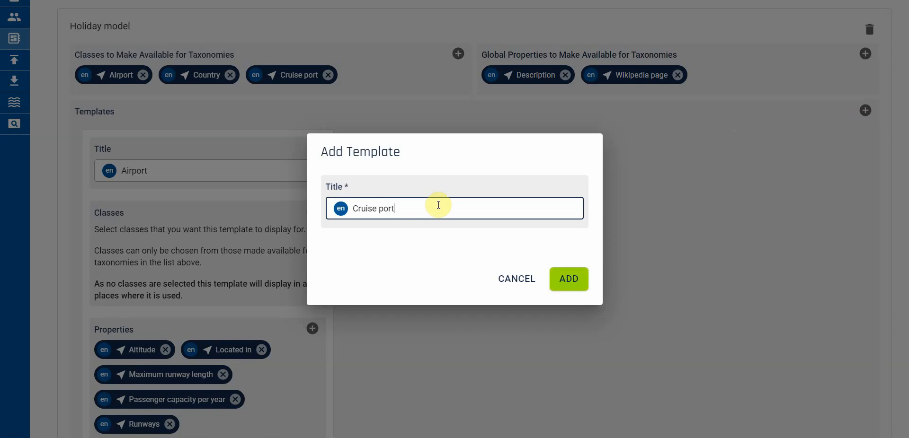
pyautogui.click(566, 279)
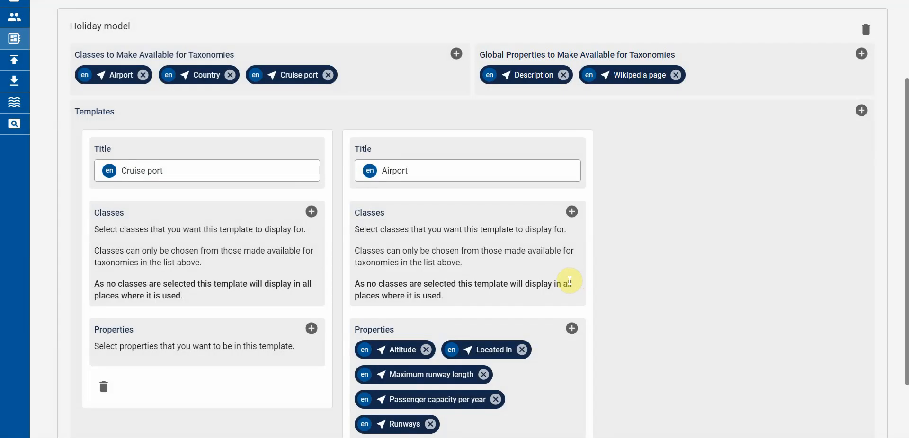
# Step: Add the Berths, Maximum beam, Maximum draft and Passenger capacity per year properties to the Cruise port template
pyautogui.click(312, 329)
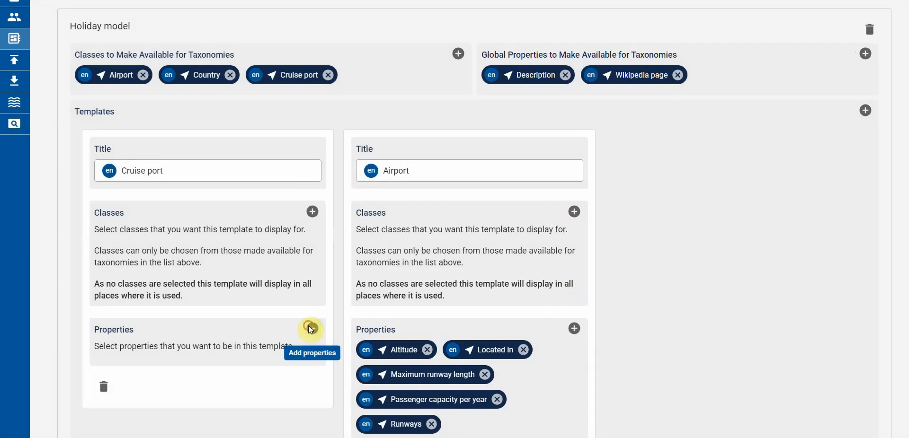
pyautogui.click(494, 227)
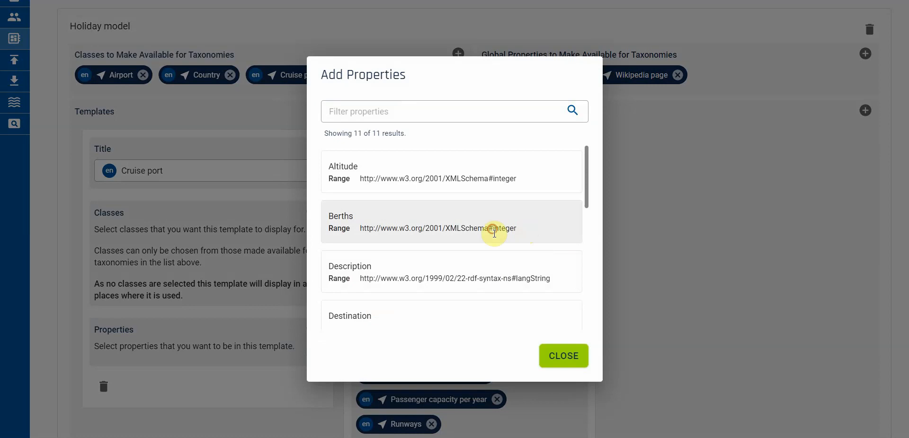
pyautogui.moveTo(586, 201); pyautogui.dragTo(587, 257)
pyautogui.click(432, 241)
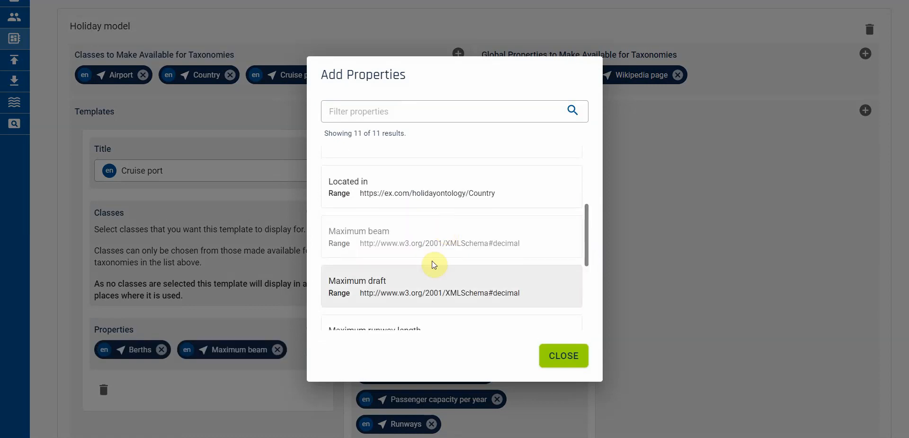
pyautogui.click(431, 282)
pyautogui.moveTo(587, 252); pyautogui.dragTo(587, 316)
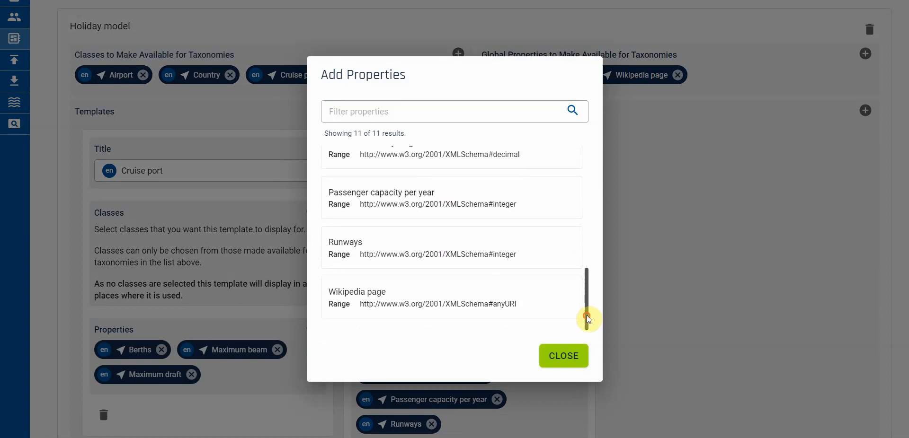
pyautogui.click(403, 207)
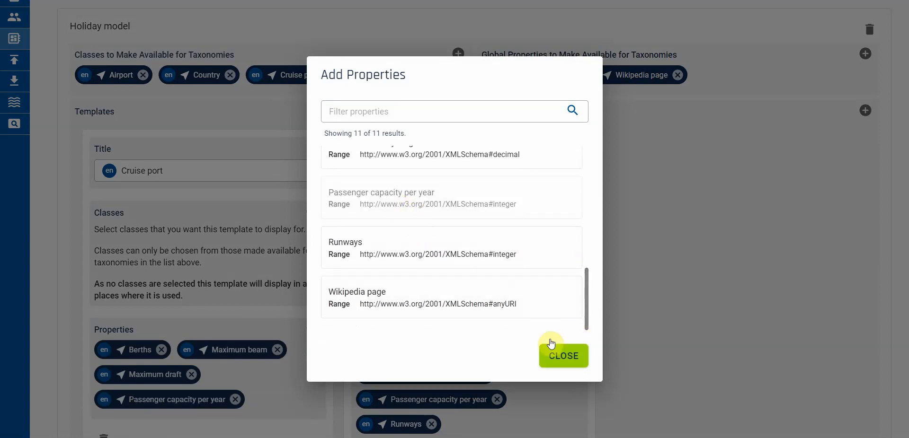
pyautogui.click(554, 362)
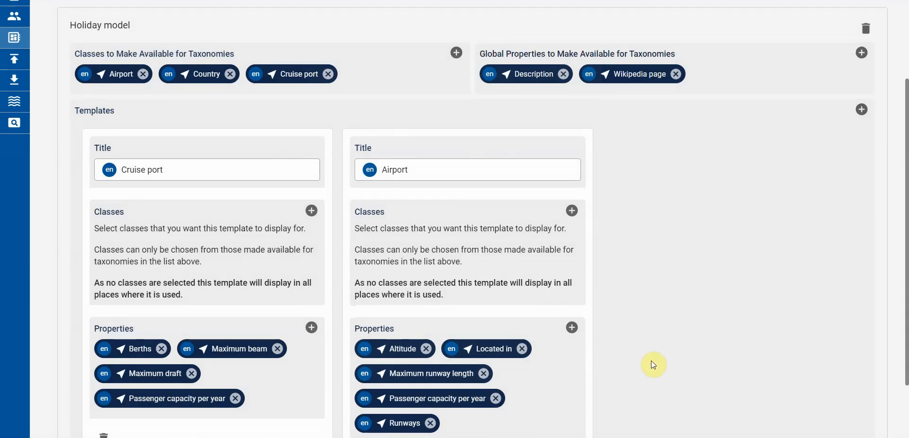
# Step: Open the Heathrow concept in the Major UK airports taxonomy and review its classes and Holiday model global properties
pyautogui.scroll(-1, 652, 362)
pyautogui.scroll(-1, 651, 362)
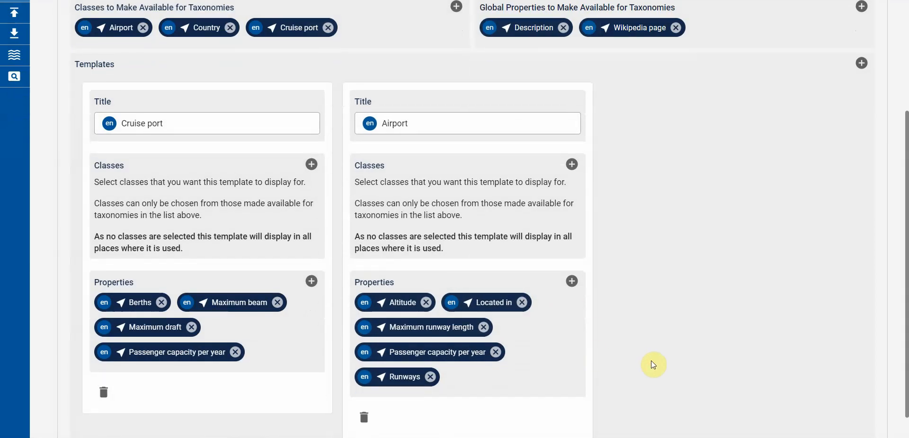
pyautogui.scroll(5, 652, 362)
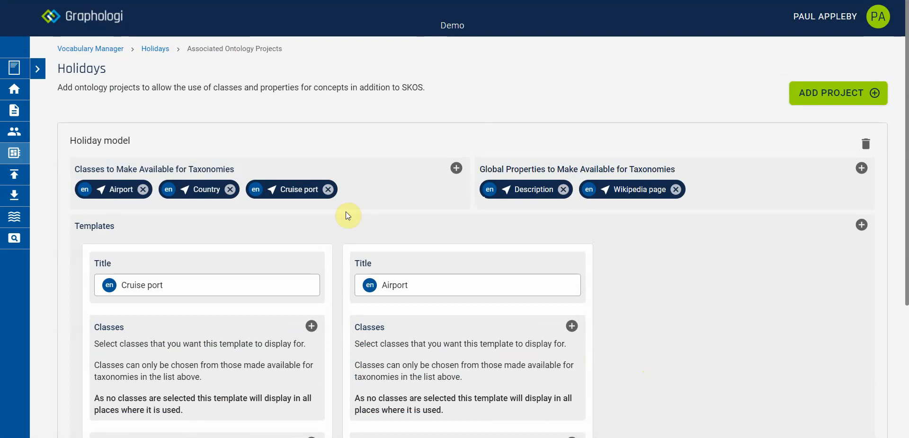
pyautogui.click(156, 50)
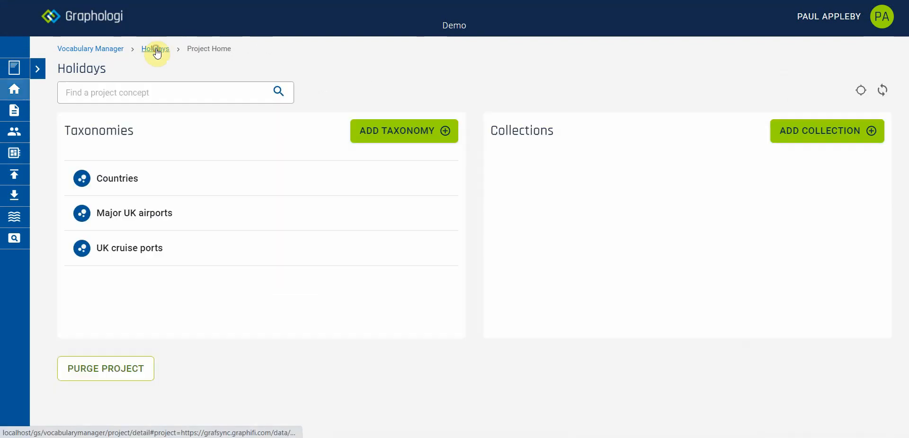
pyautogui.click(150, 215)
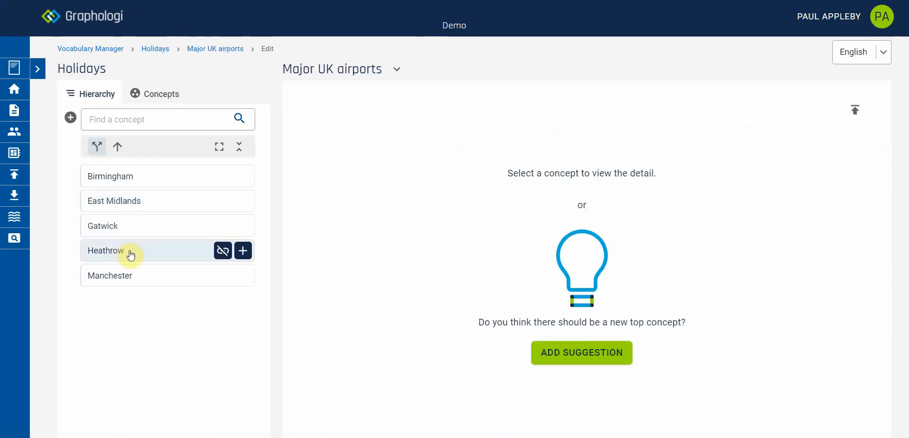
pyautogui.click(130, 252)
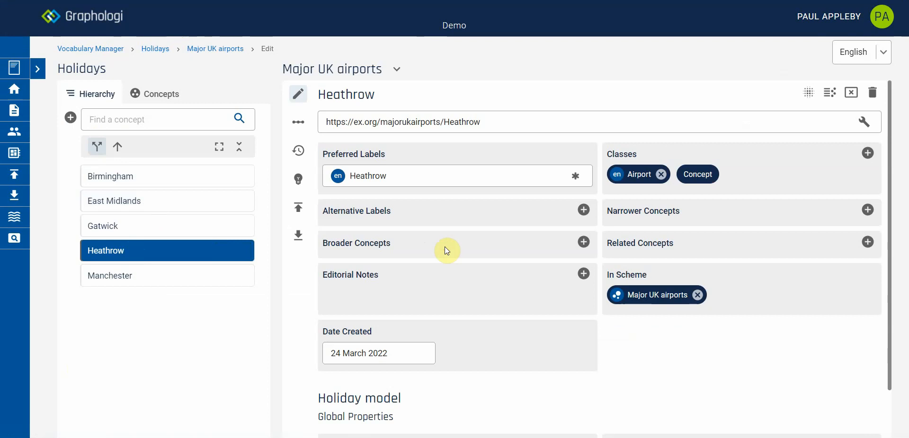
pyautogui.scroll(-1, 445, 246)
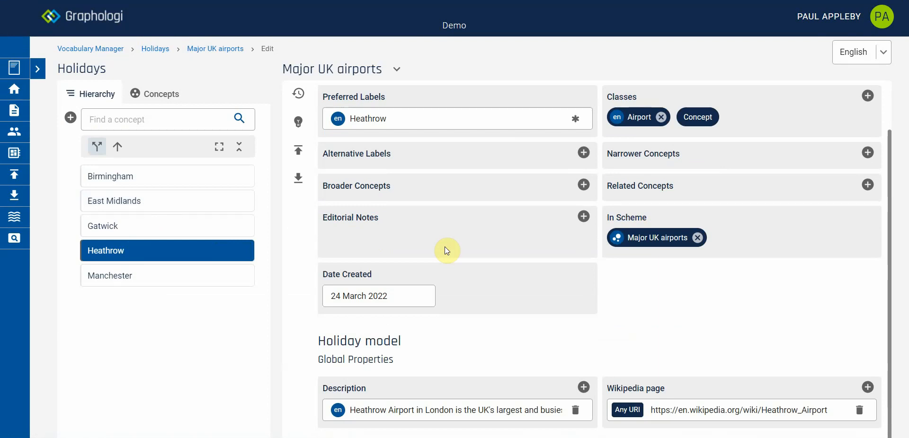
pyautogui.scroll(2, 517, 398)
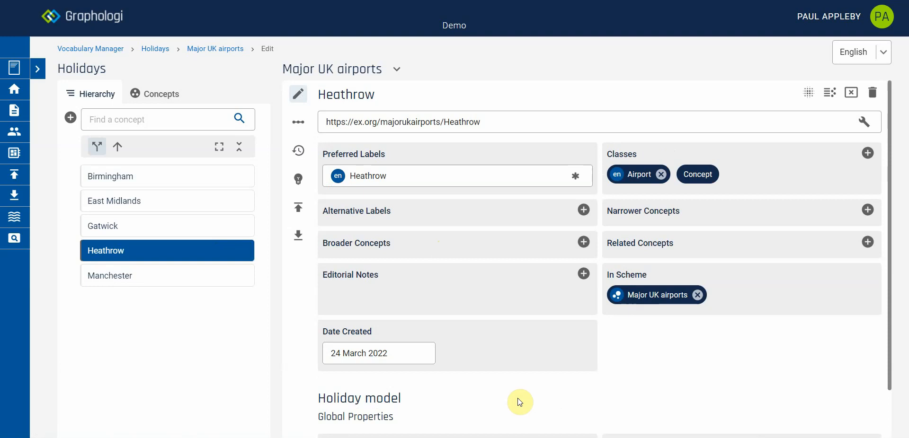
# Step: Assign the Airport property template to the Major UK airports taxonomy
pyautogui.click(399, 71)
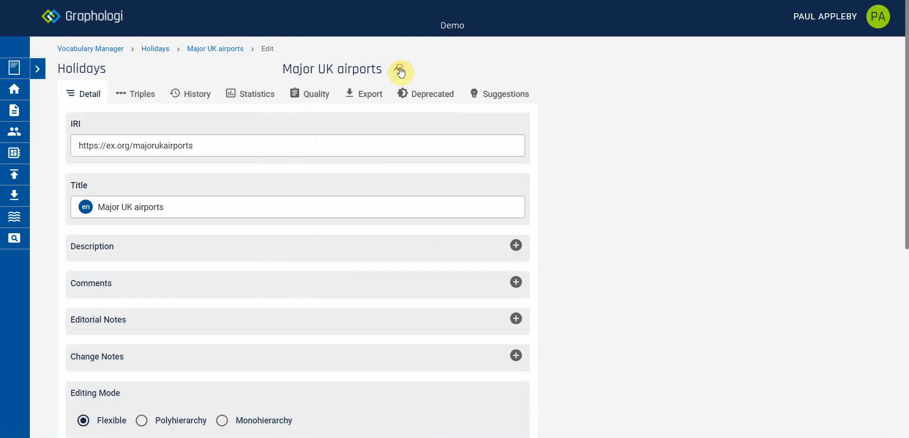
pyautogui.scroll(-7, 555, 318)
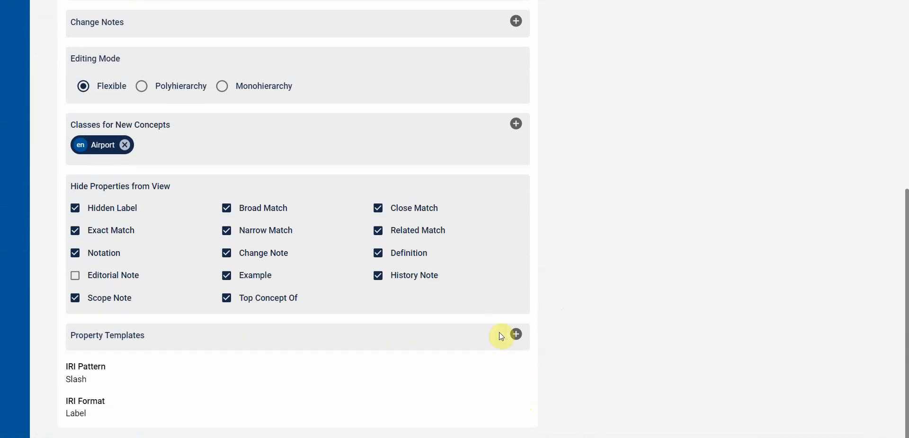
pyautogui.click(516, 335)
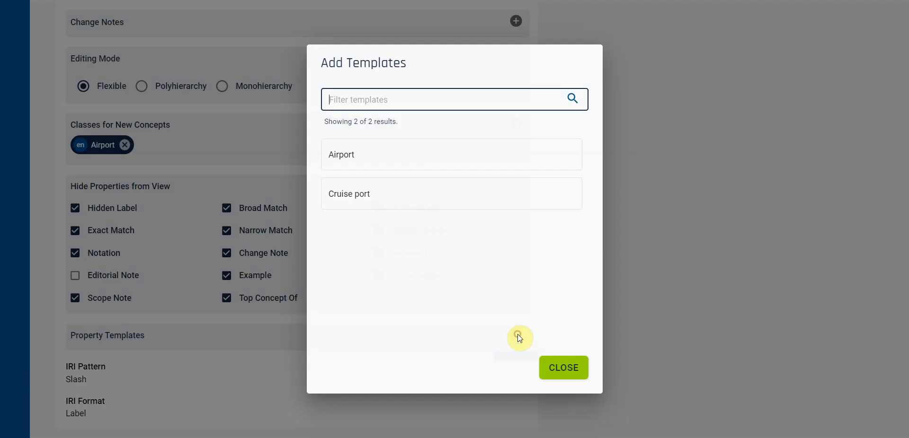
pyautogui.click(400, 157)
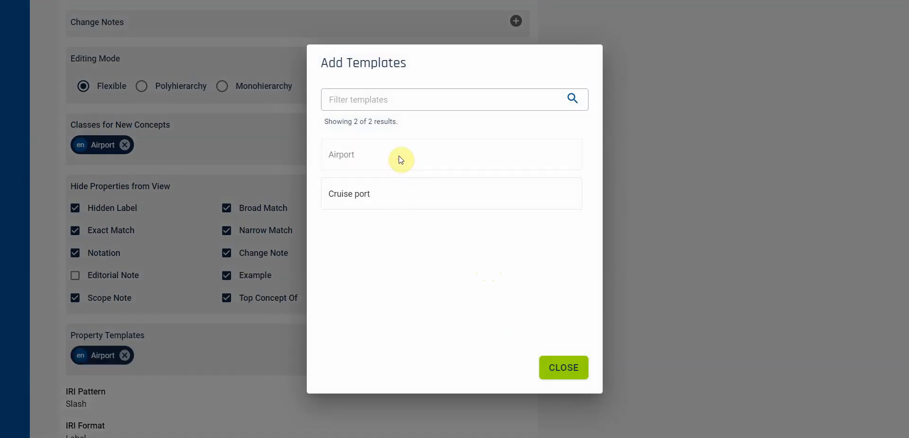
pyautogui.click(563, 374)
pyautogui.scroll(7, 569, 367)
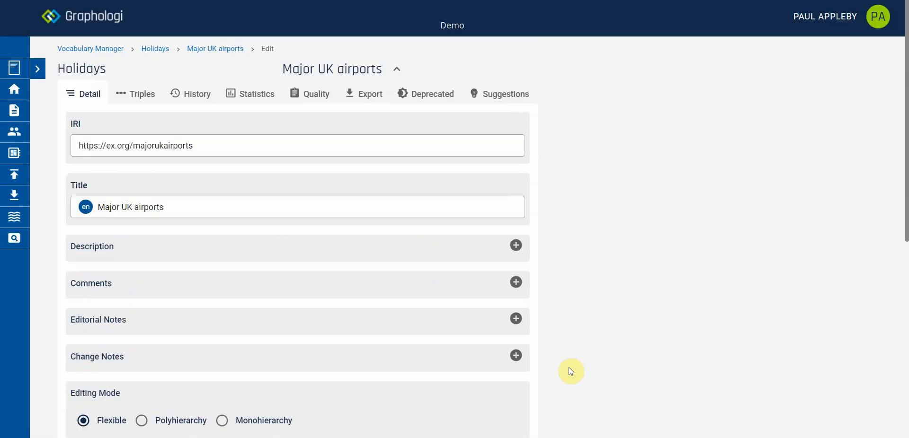
# Step: Return to the Heathrow concept and add a Runways value of 2 under its template properties
pyautogui.click(397, 73)
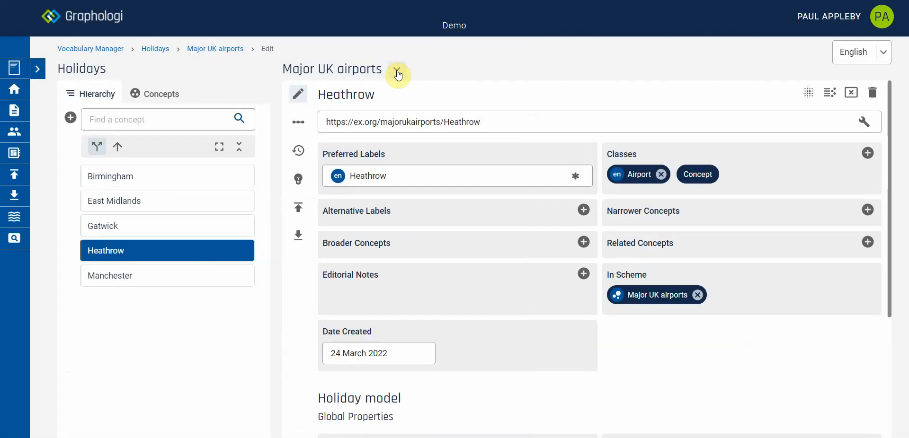
pyautogui.scroll(-1, 464, 246)
pyautogui.scroll(-3, 463, 251)
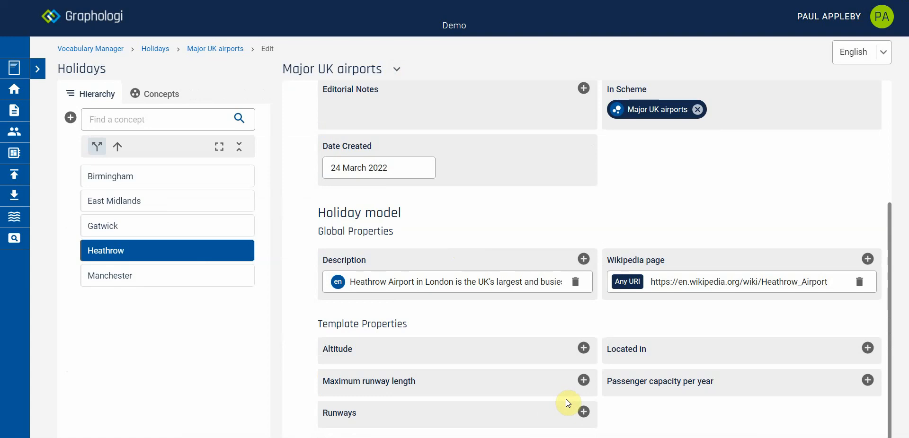
pyautogui.click(583, 419)
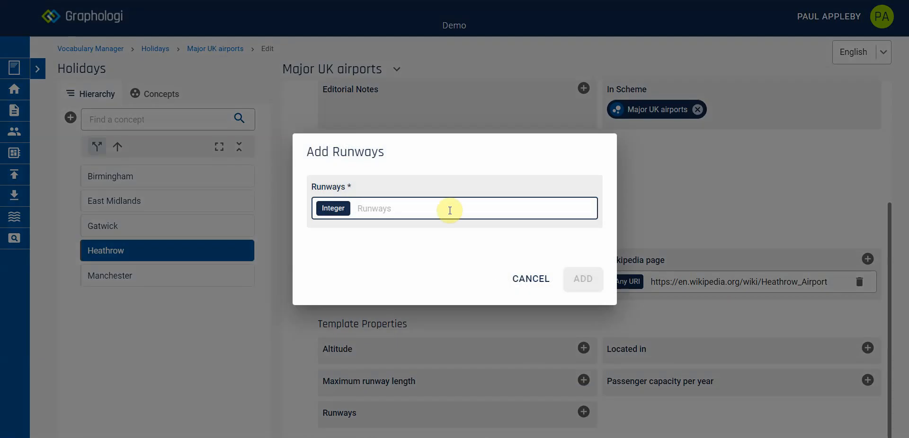
pyautogui.click(448, 208)
pyautogui.write('2')
pyautogui.click(573, 286)
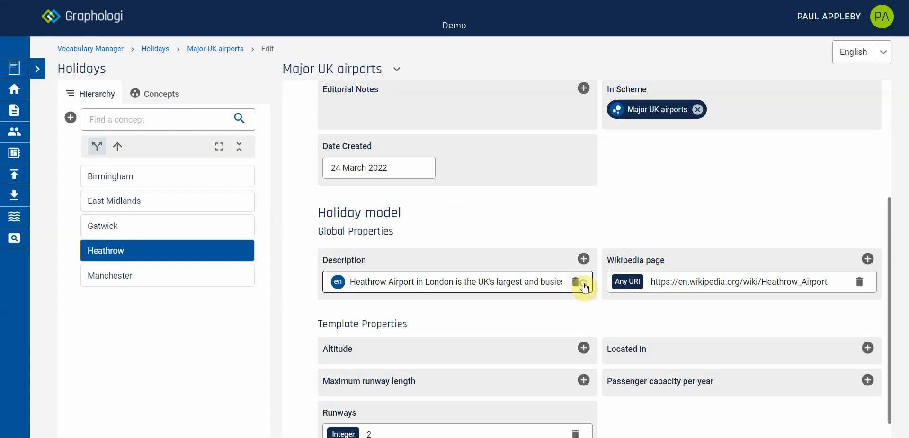
pyautogui.scroll(-1, 527, 330)
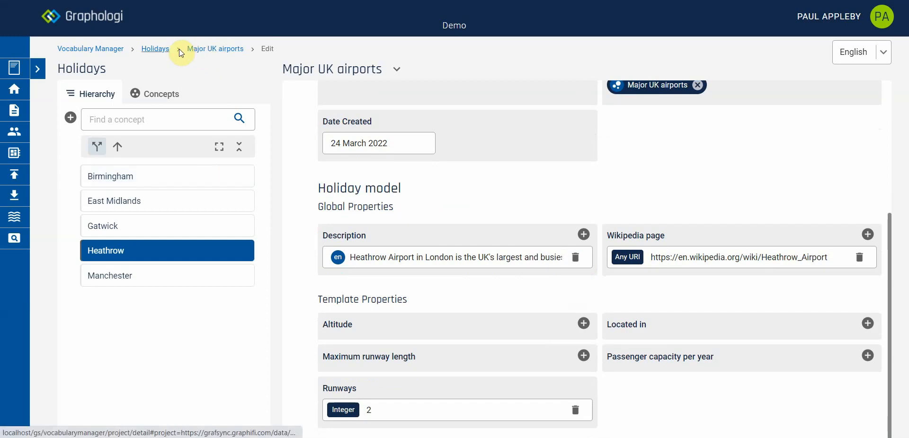
# Step: Open the Southampton concept in the UK cruise ports taxonomy and review its classes and Holiday model properties
pyautogui.click(153, 49)
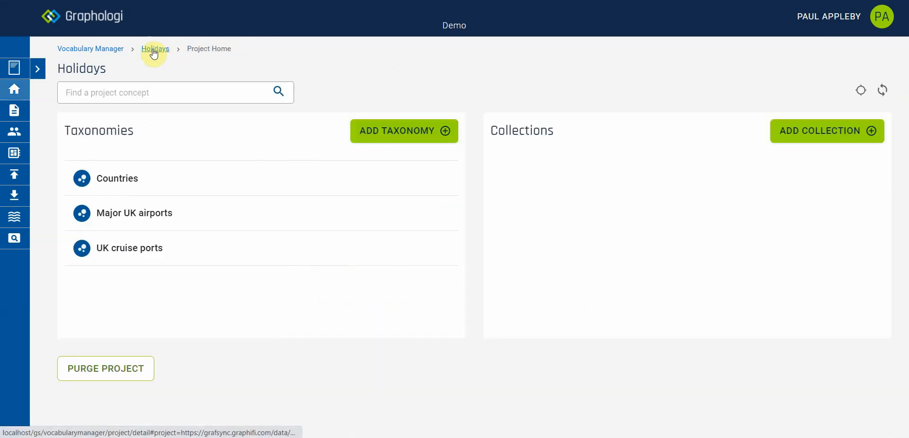
pyautogui.click(138, 249)
pyautogui.click(132, 278)
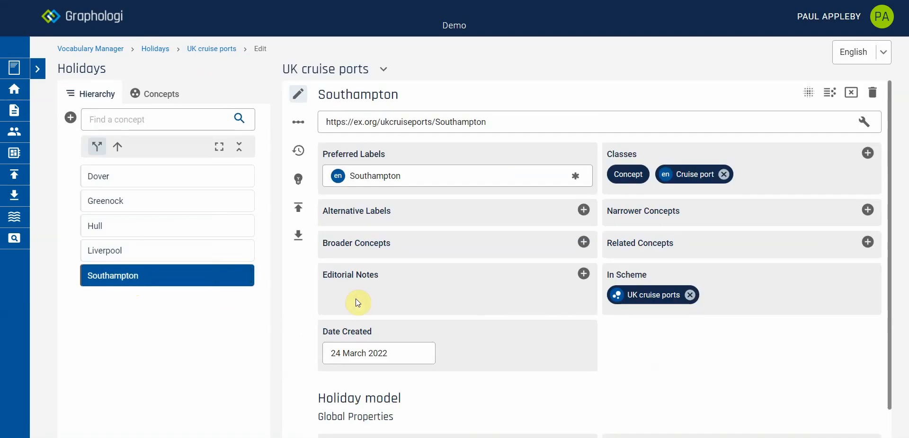
pyautogui.scroll(-1, 383, 297)
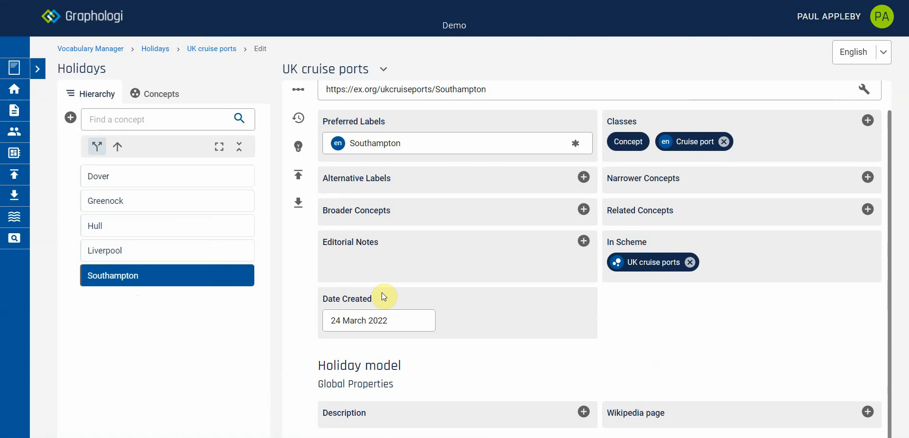
pyautogui.scroll(1, 381, 292)
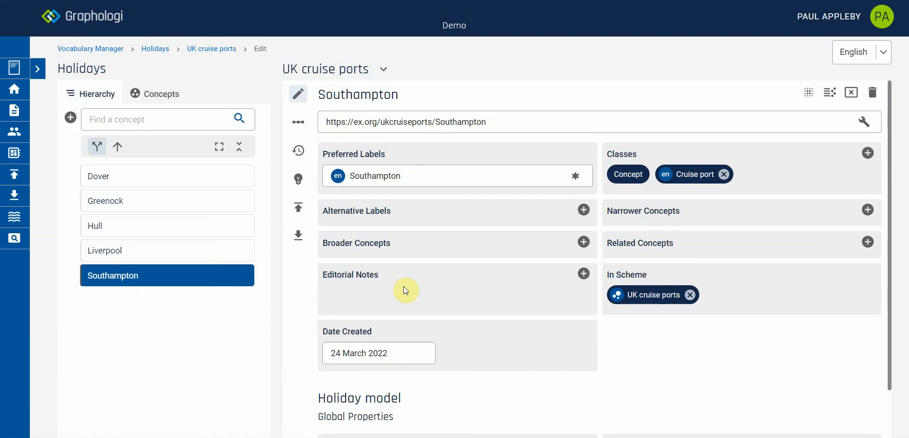
# Step: Assign the Cruise port property template to the UK cruise ports taxonomy
pyautogui.click(384, 70)
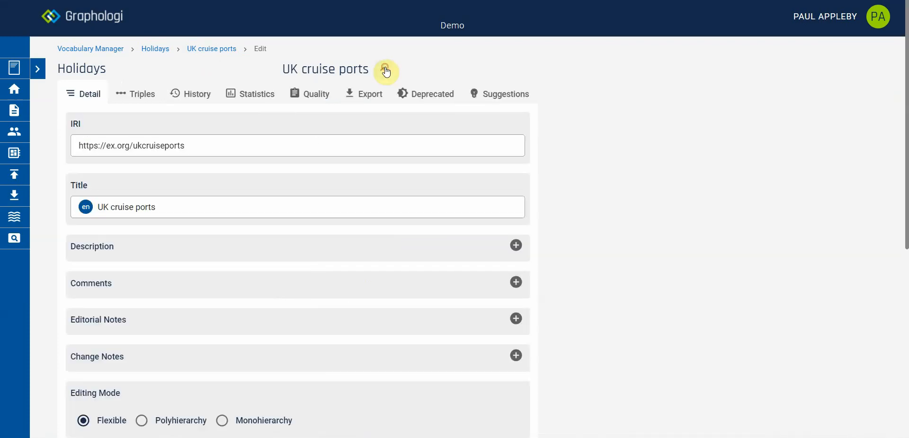
pyautogui.scroll(-7, 339, 273)
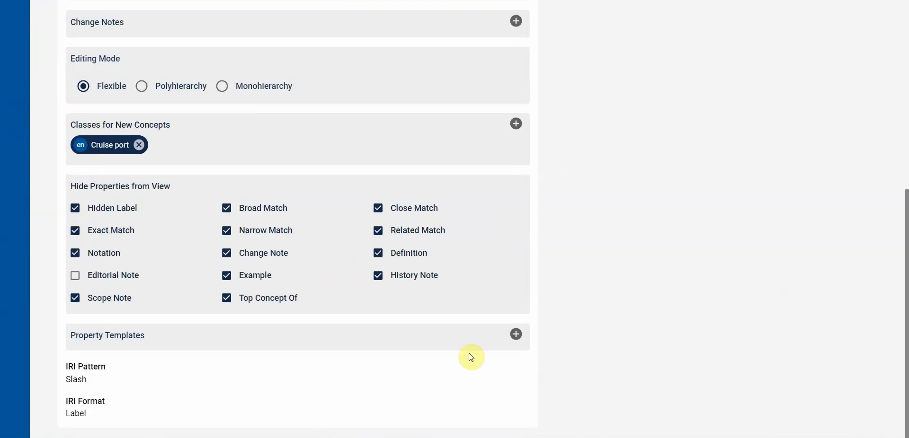
pyautogui.click(516, 334)
pyautogui.click(399, 192)
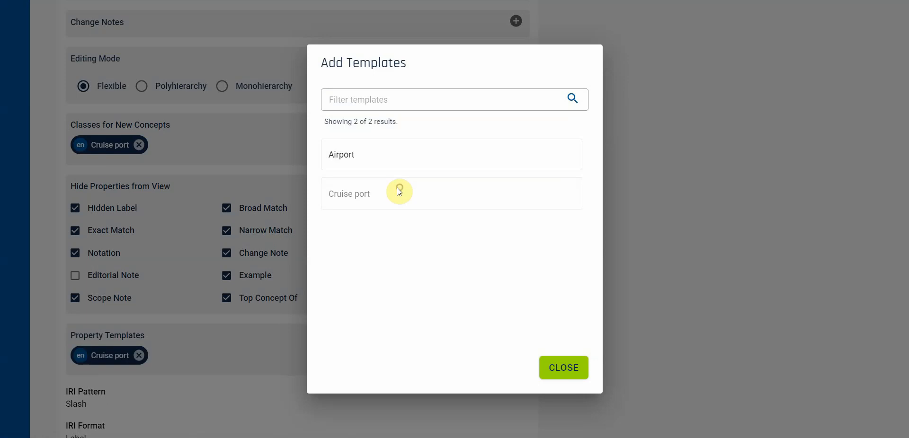
pyautogui.click(552, 368)
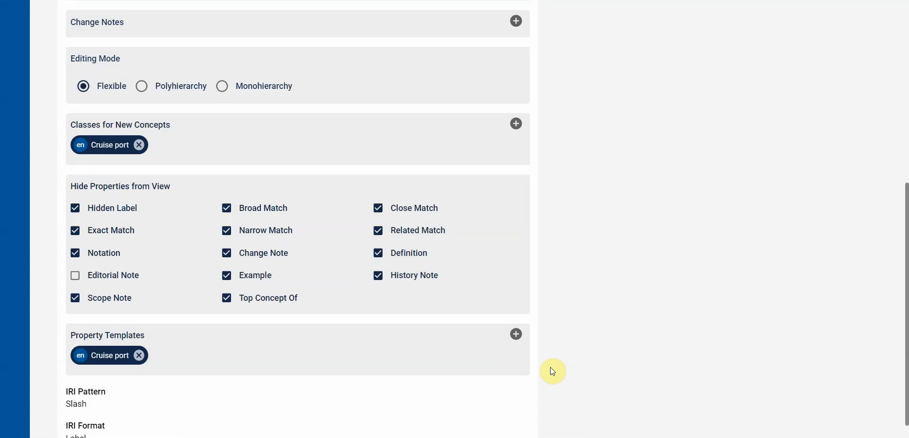
pyautogui.scroll(7, 551, 372)
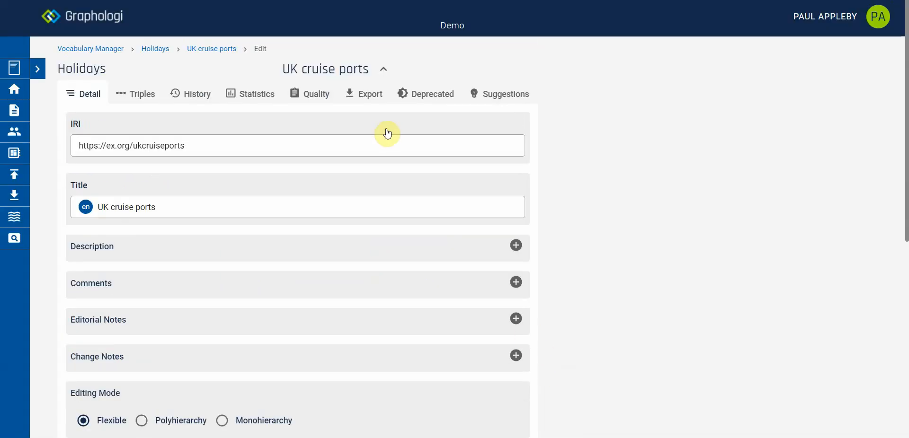
# Step: Return to the Southampton concept in UK cruise ports and review its template properties and classes
pyautogui.click(384, 69)
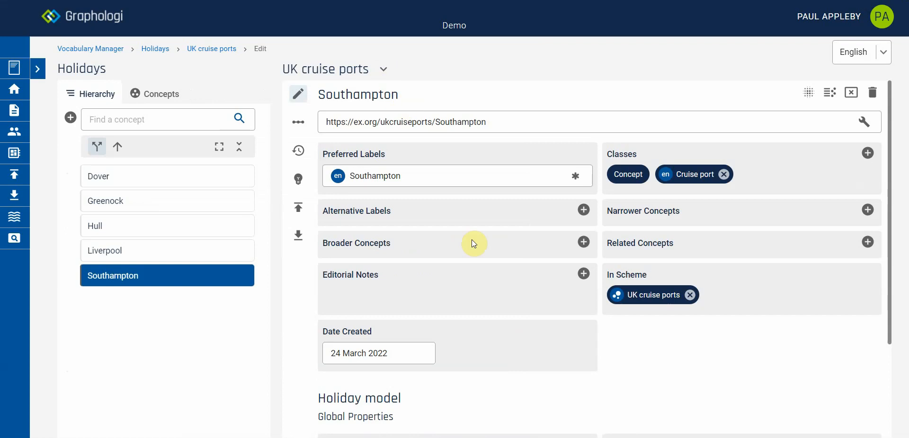
pyautogui.scroll(-3, 472, 241)
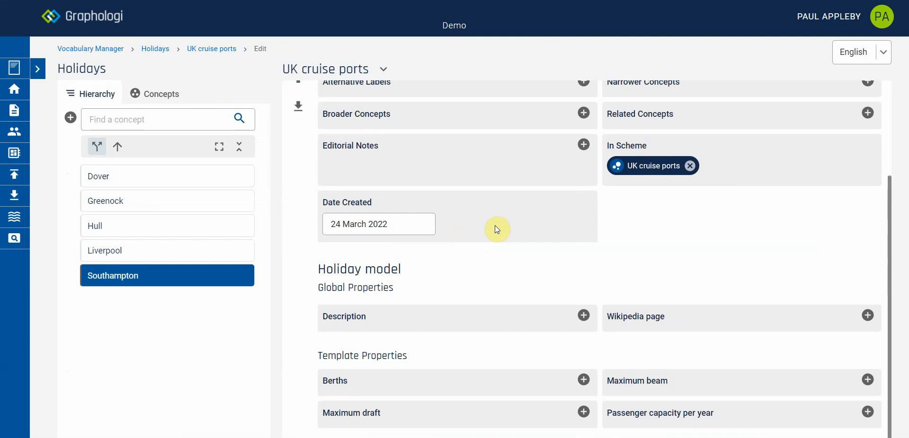
pyautogui.scroll(3, 495, 228)
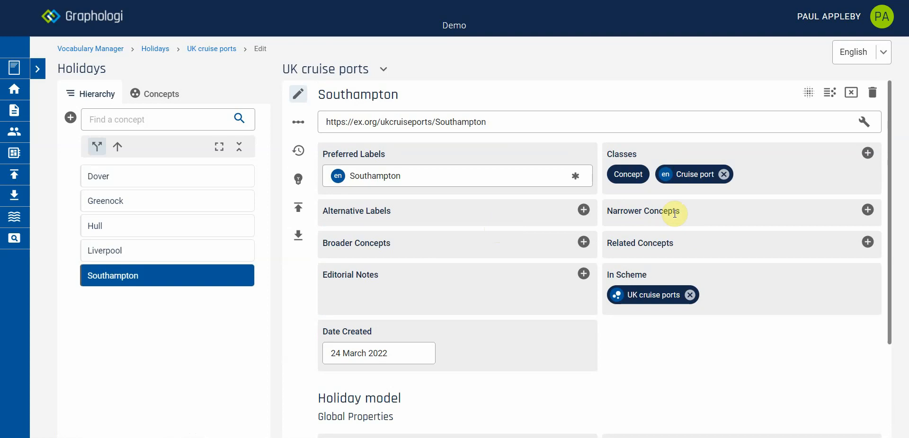
pyautogui.moveTo(704, 181)
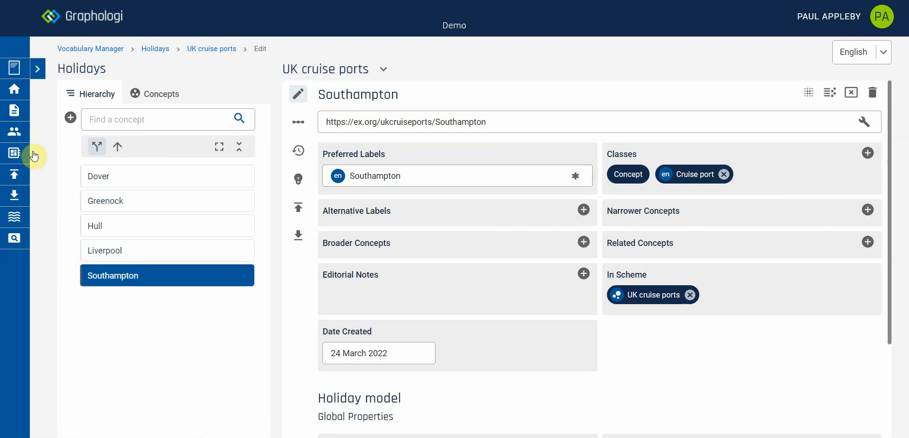
# Step: Restrict the Holiday model's Cruise port template to the Cruise port class in the Holidays project's associated ontology settings
pyautogui.click(15, 152)
pyautogui.moveTo(294, 183)
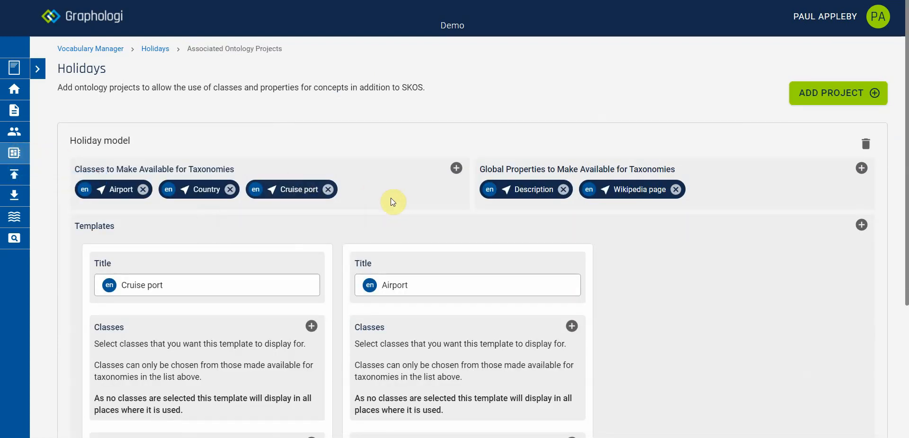
pyautogui.scroll(-4, 395, 199)
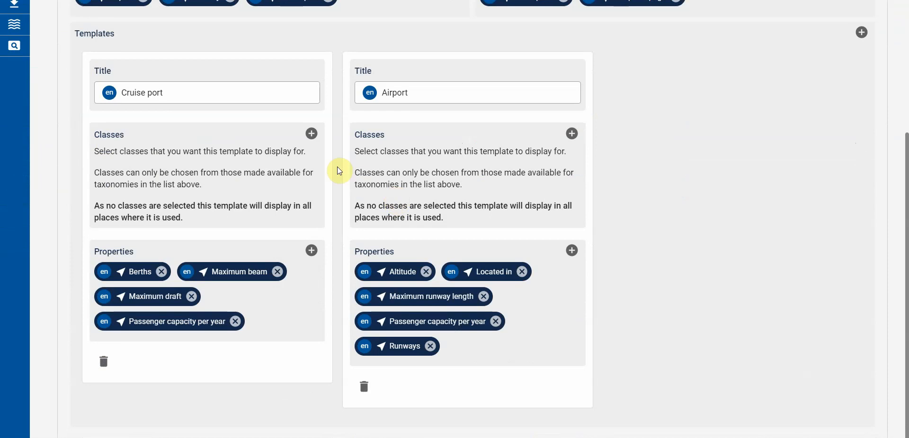
pyautogui.click(311, 134)
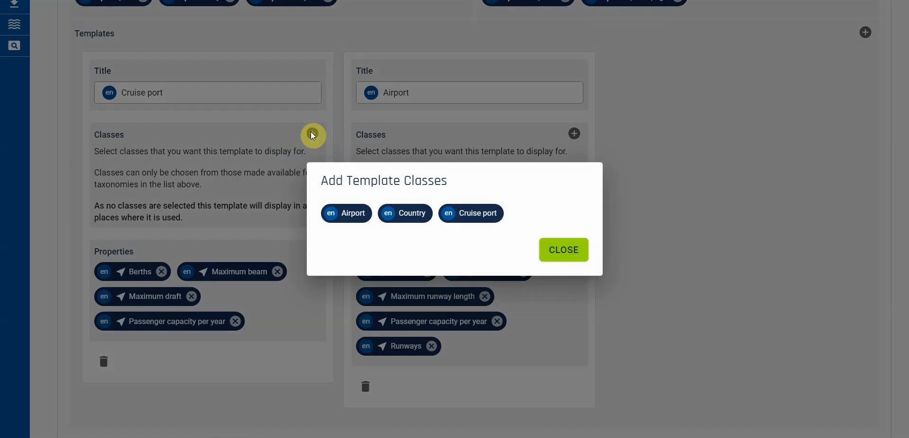
pyautogui.click(471, 212)
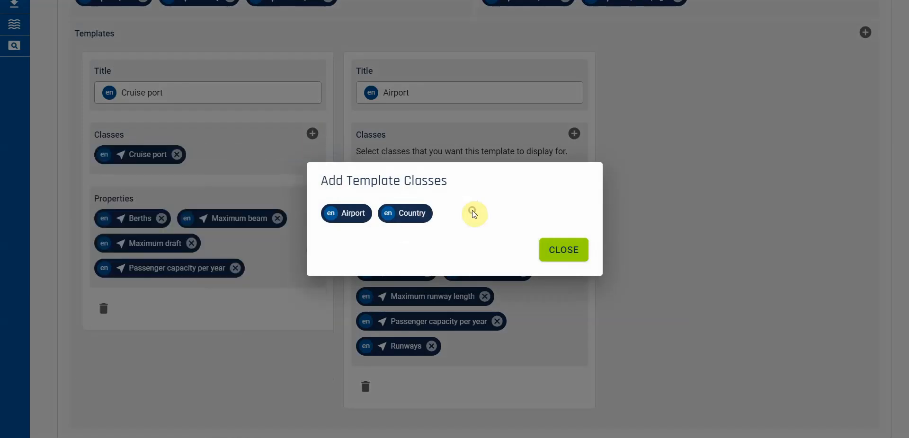
pyautogui.click(564, 256)
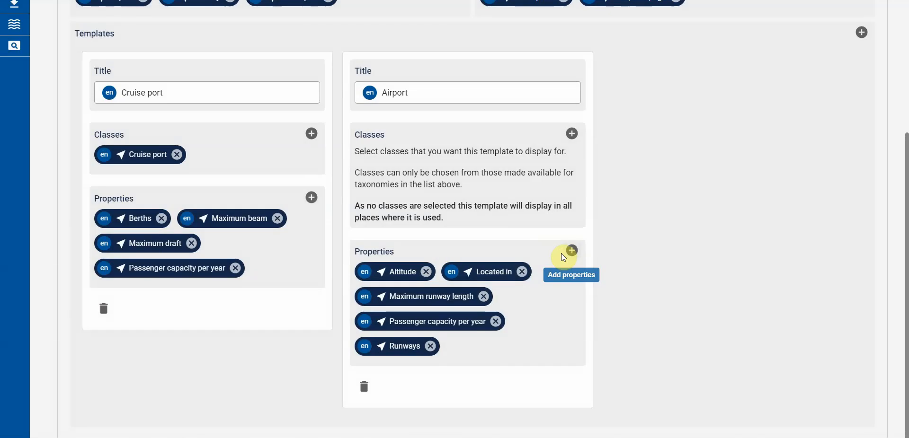
# Step: Go back to the Southampton concept and check its template properties with the Cruise port class assigned
pyautogui.rightClick(625, 310)
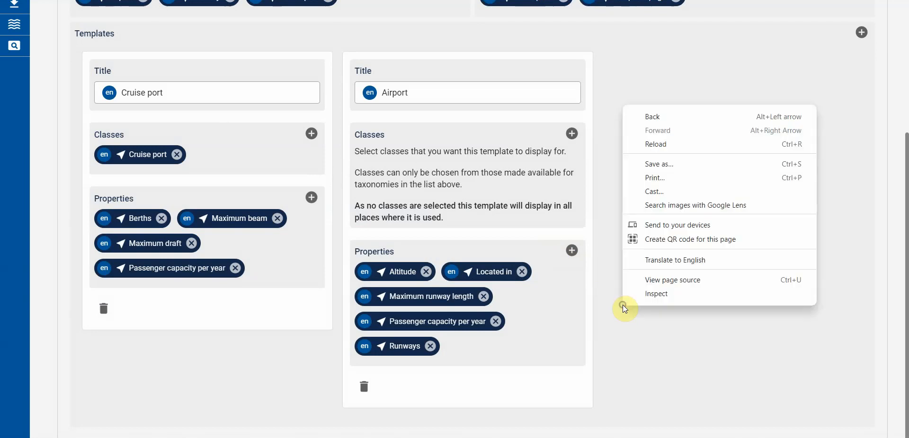
pyautogui.click(656, 118)
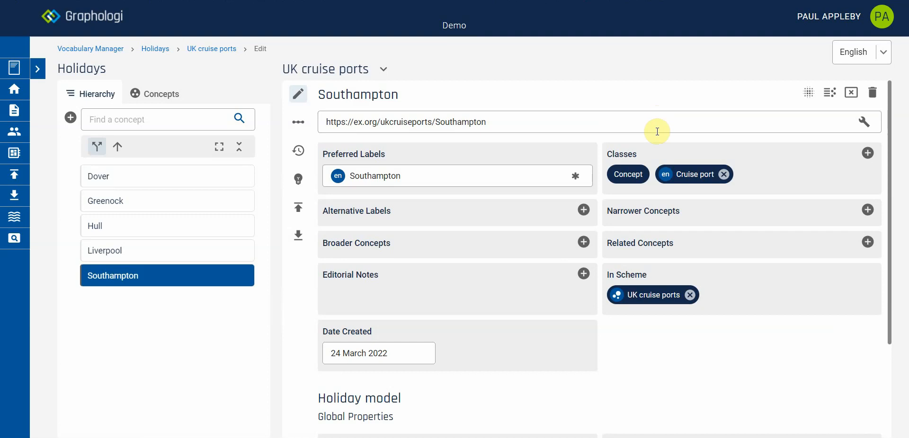
pyautogui.scroll(-3, 715, 270)
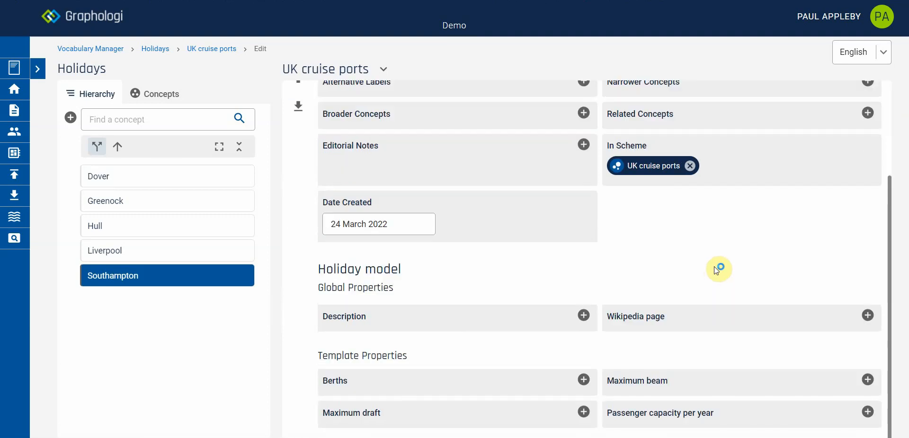
pyautogui.scroll(3, 716, 270)
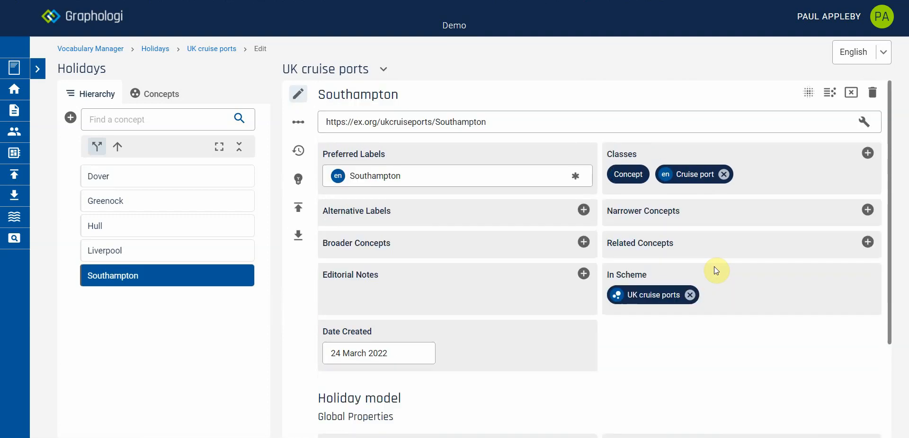
# Step: Remove the Cruise port class from the Southampton concept and check its Holiday model properties
pyautogui.click(724, 175)
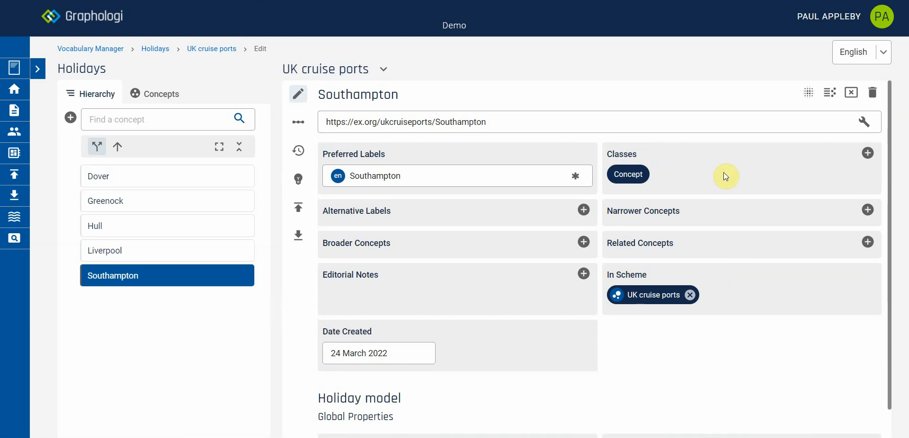
pyautogui.scroll(-1, 723, 180)
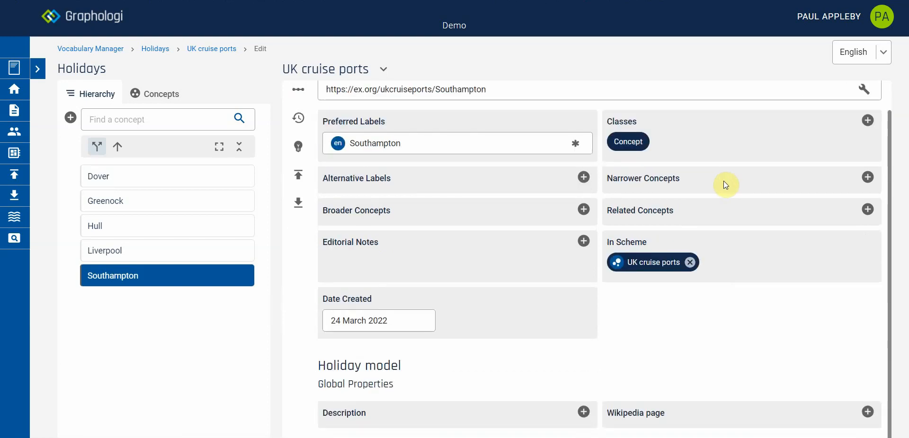
pyautogui.scroll(1, 723, 181)
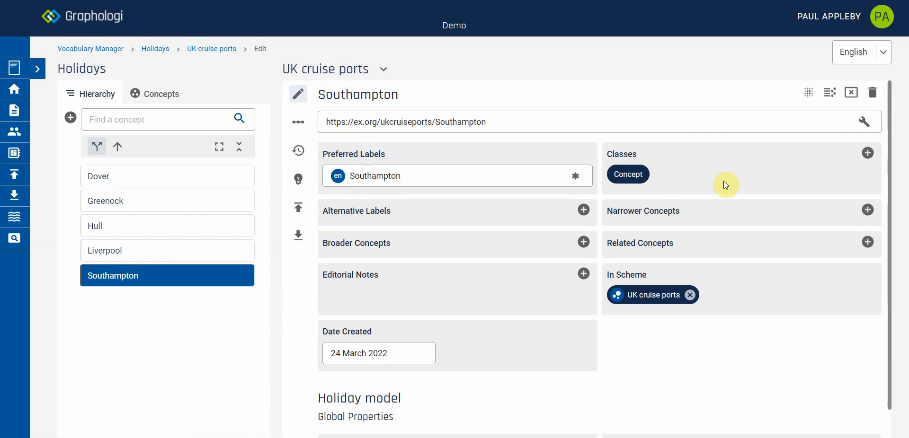
# Step: Add the Cruise port class to the Southampton concept again and check its template properties
pyautogui.click(868, 153)
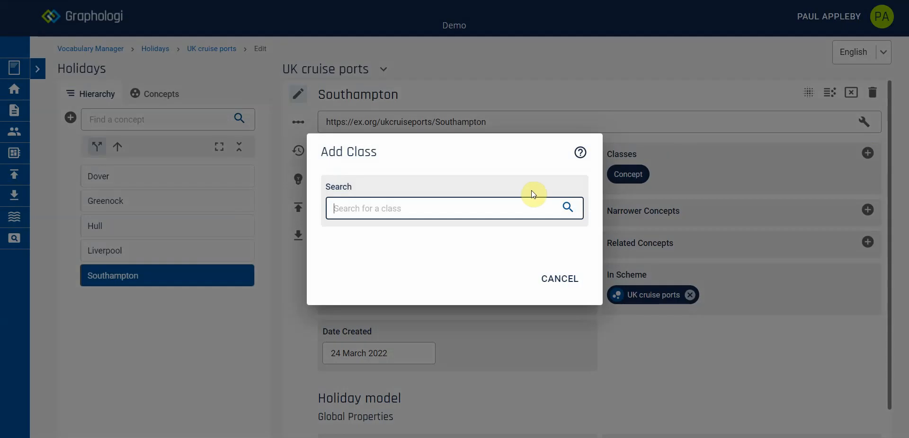
pyautogui.write('crui')
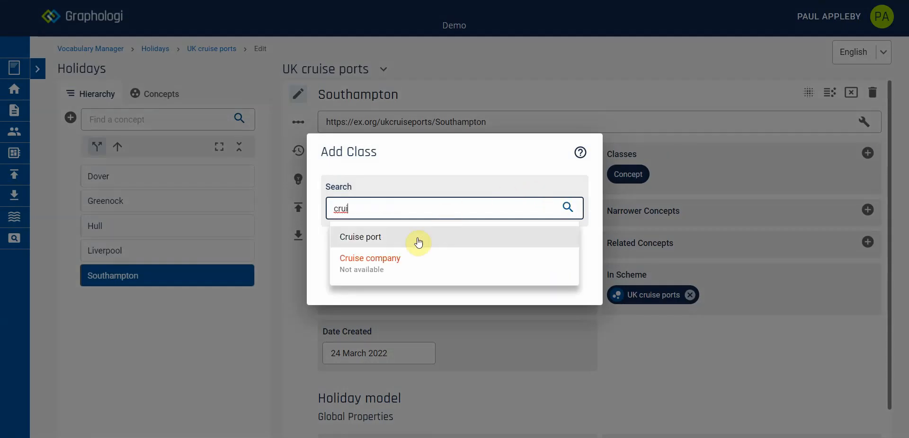
pyautogui.click(398, 237)
pyautogui.scroll(-3, 584, 347)
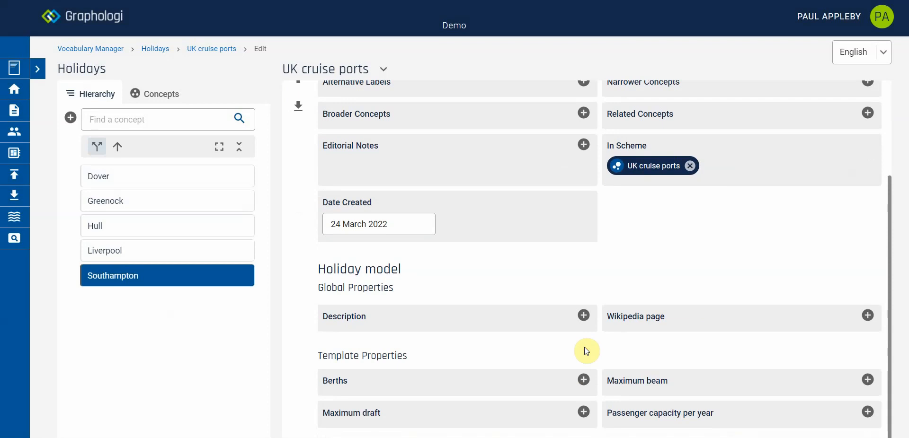